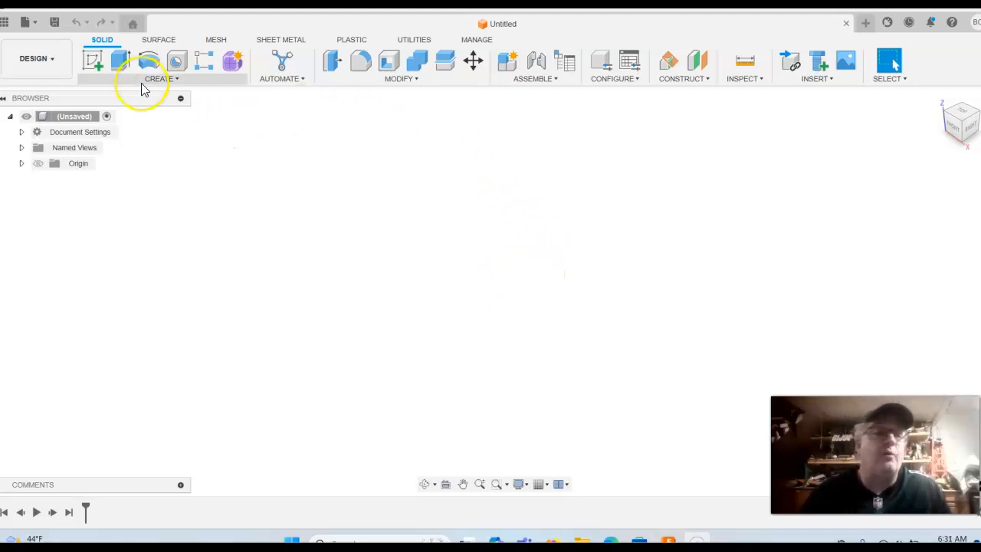
On the XY plane, draw a 3.00 × 2.00 in two-point rectangle from the origin
left_click(93, 60)
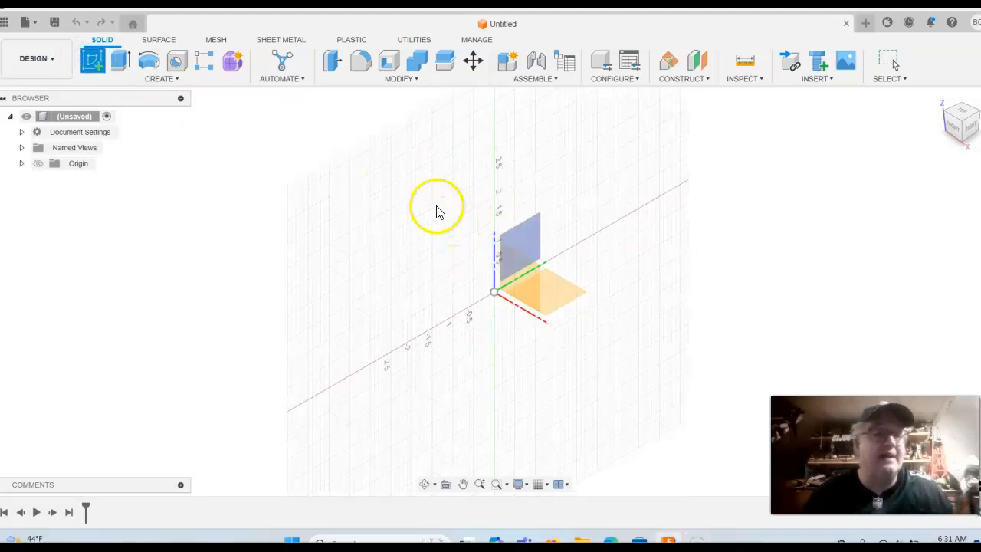
left_click(556, 301)
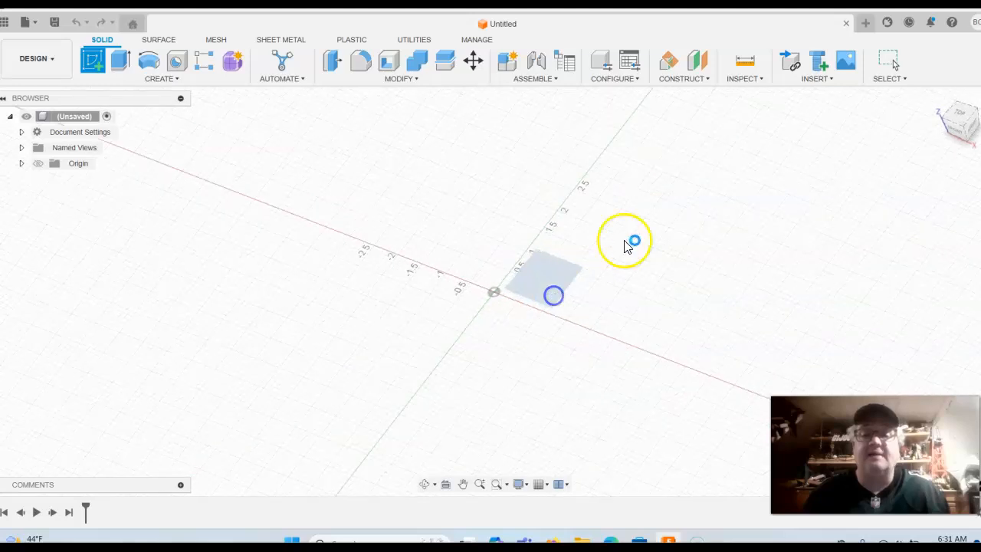
left_click(93, 63)
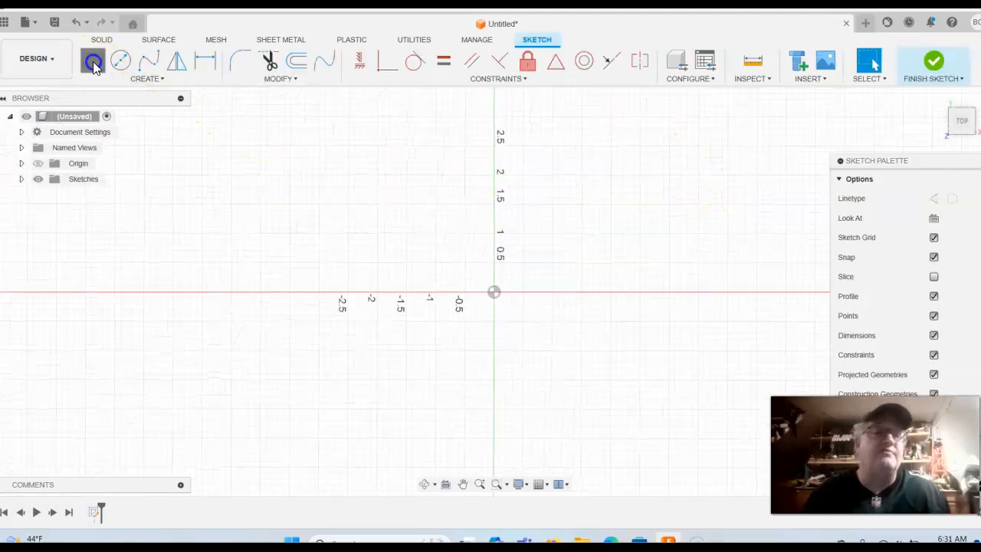
left_click_drag(493, 294, 667, 198)
type("3")
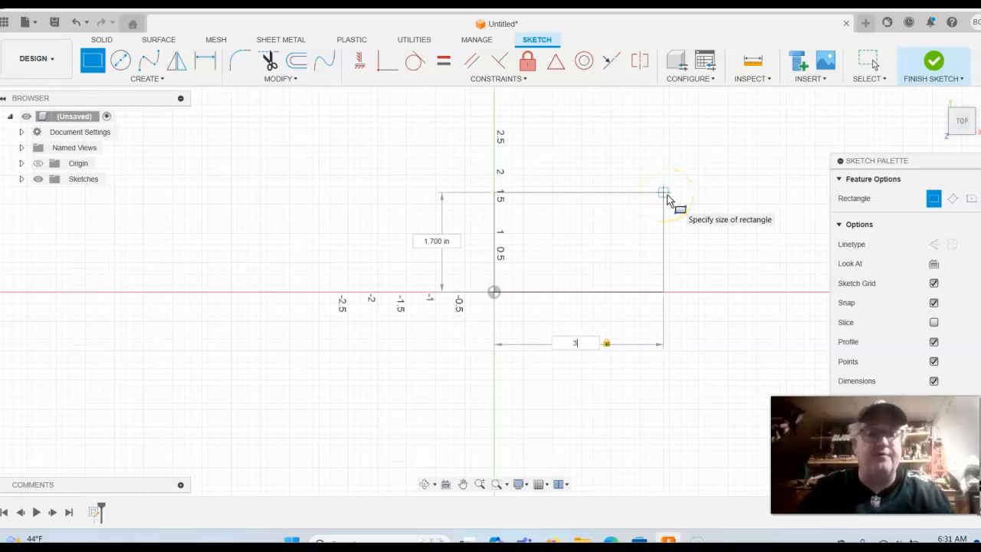
key("Tab")
type("2")
key("Return")
left_click(570, 198)
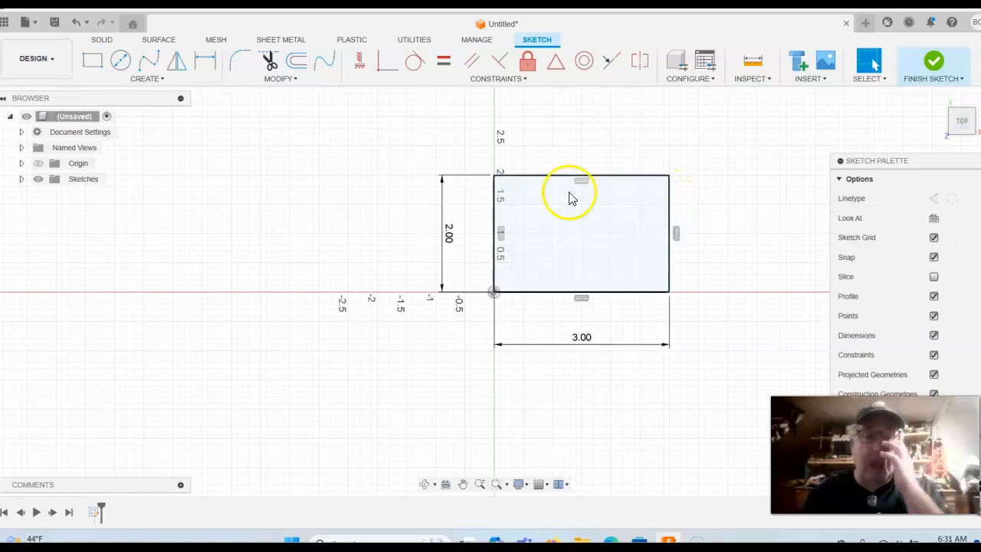
left_click(298, 62)
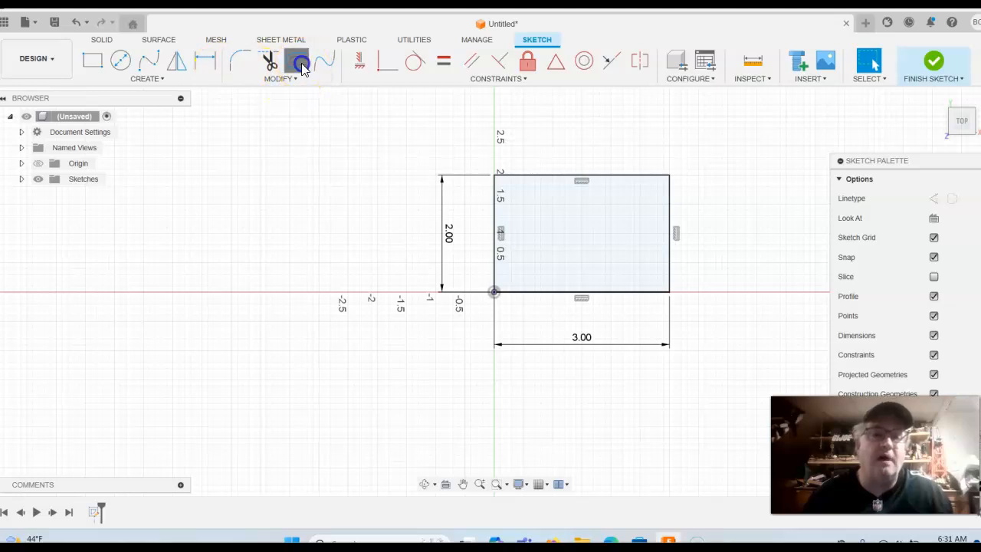
Offset the rectangle outline 0.1 in inward to make a thin-walled frame profile
left_click(524, 177)
left_click_drag(527, 184, 529, 194)
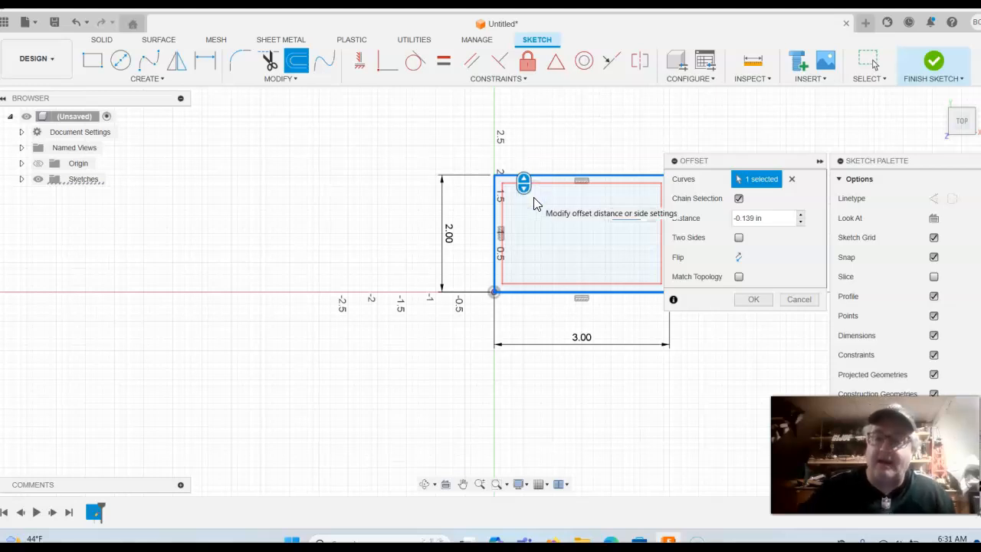
type(".1")
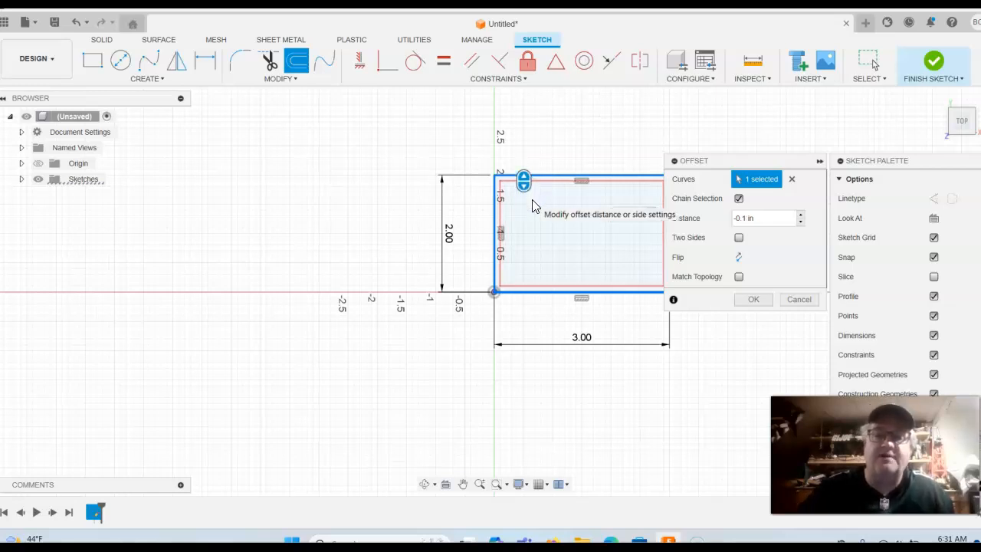
key("Return")
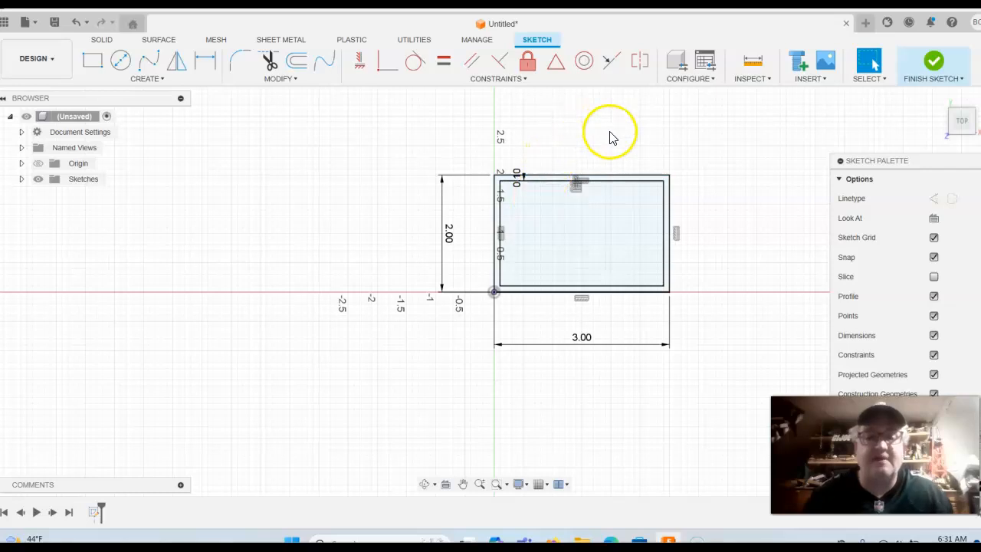
middle_click_drag(608, 135, 523, 134)
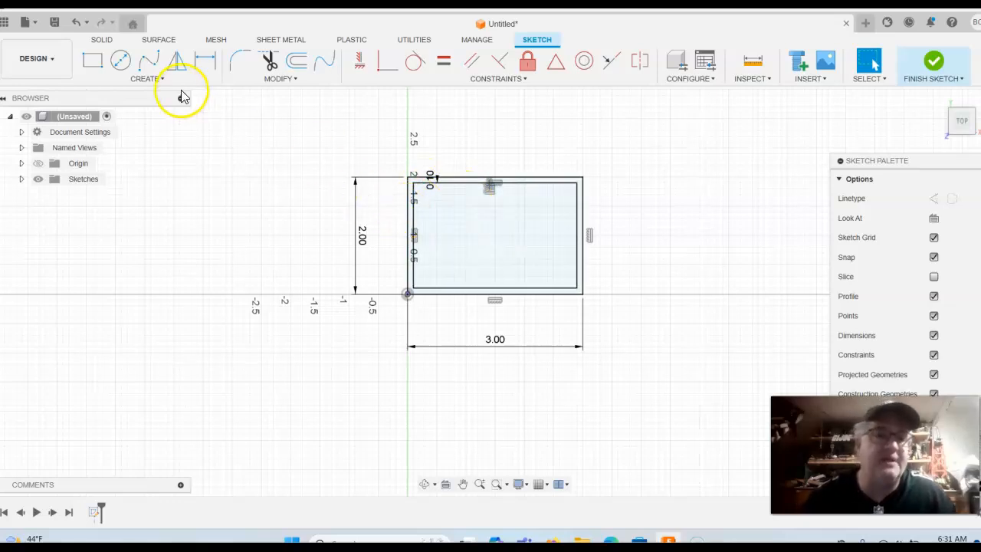
Fillet the inner outline's four corners at 0.25 in radius and finish the sketch
left_click(243, 68)
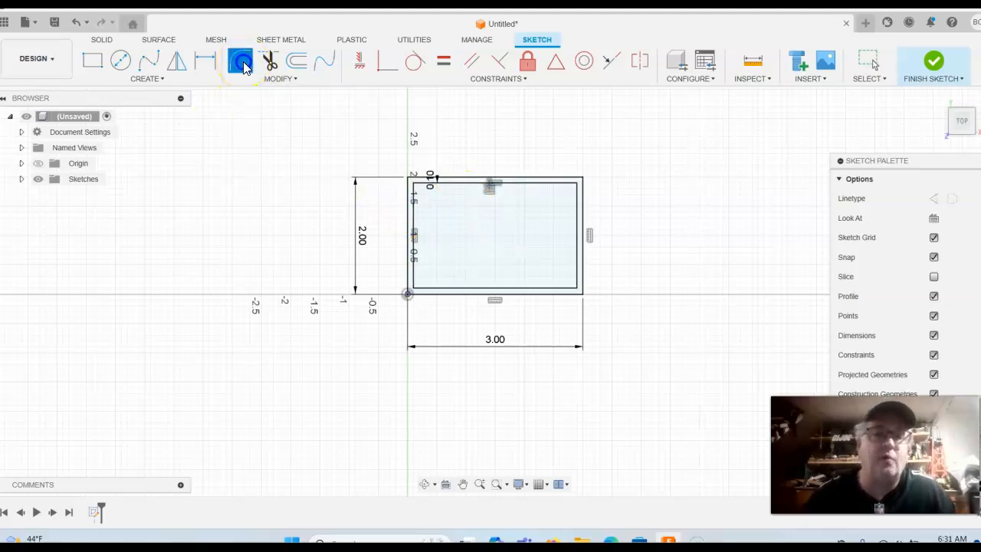
left_click(414, 184)
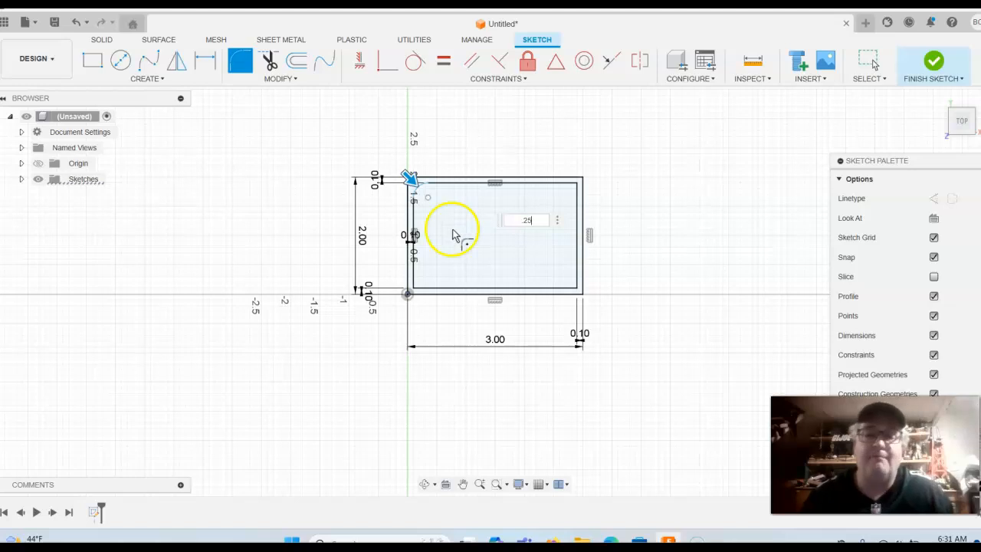
left_click(581, 184)
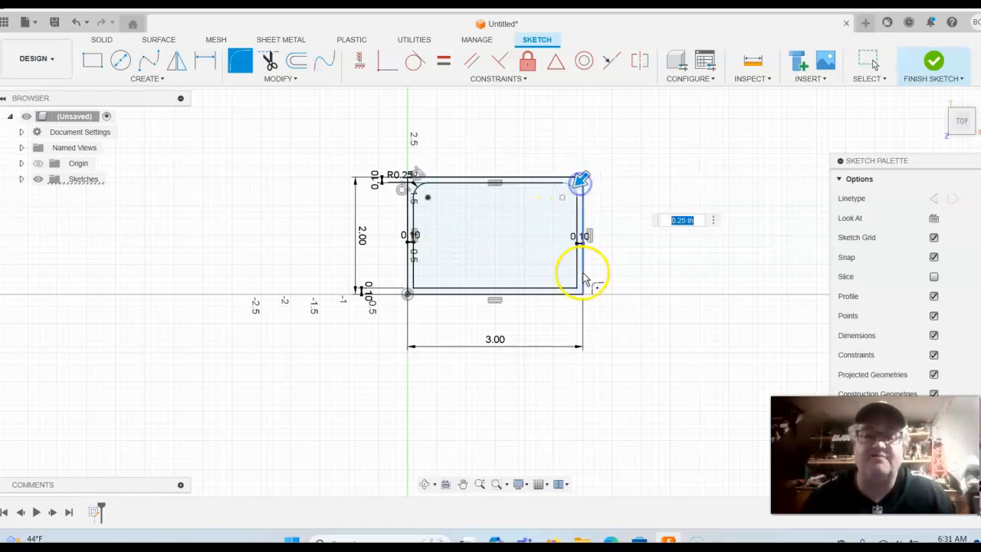
left_click(579, 289)
left_click(409, 291)
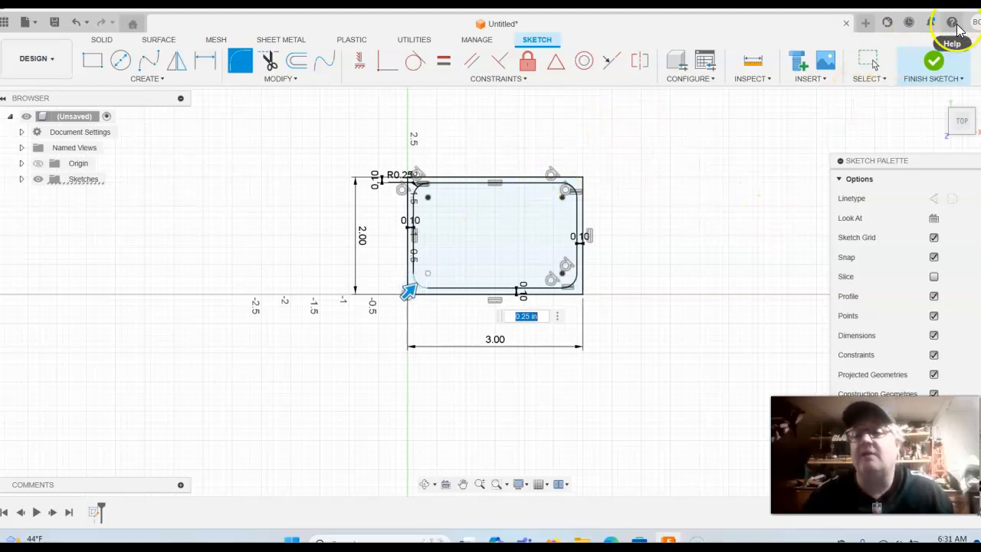
left_click(934, 61)
middle_click_drag(781, 213, 652, 204)
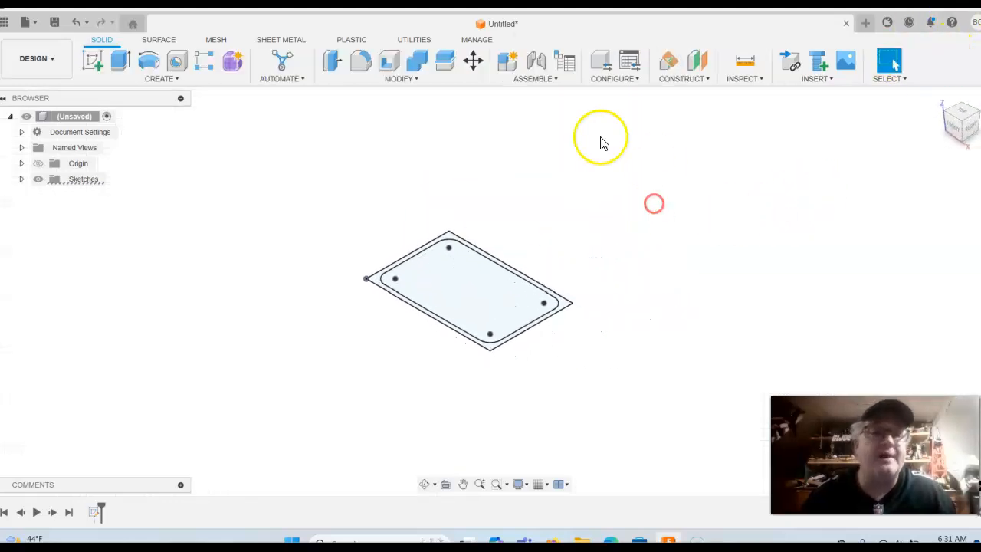
Extrude both the outer ring and inner profiles 0.30 in downward as a new body
left_click(121, 61)
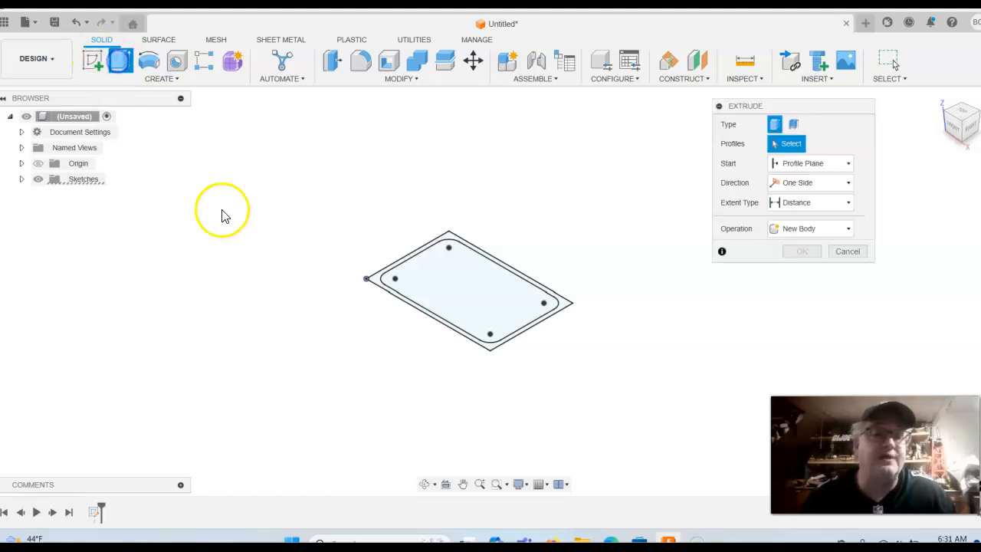
left_click(376, 282)
left_click(501, 294)
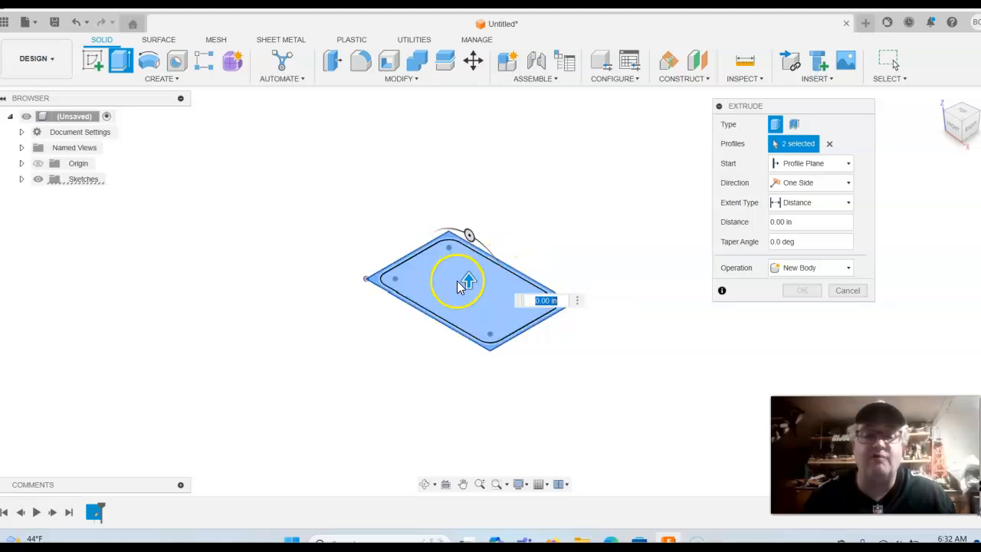
left_click_drag(469, 283, 469, 307)
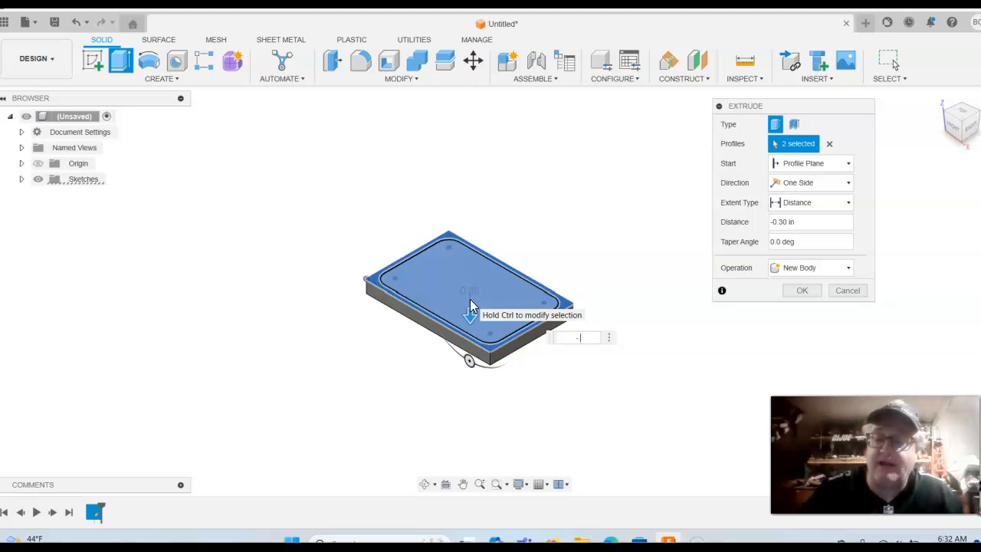
key("Return")
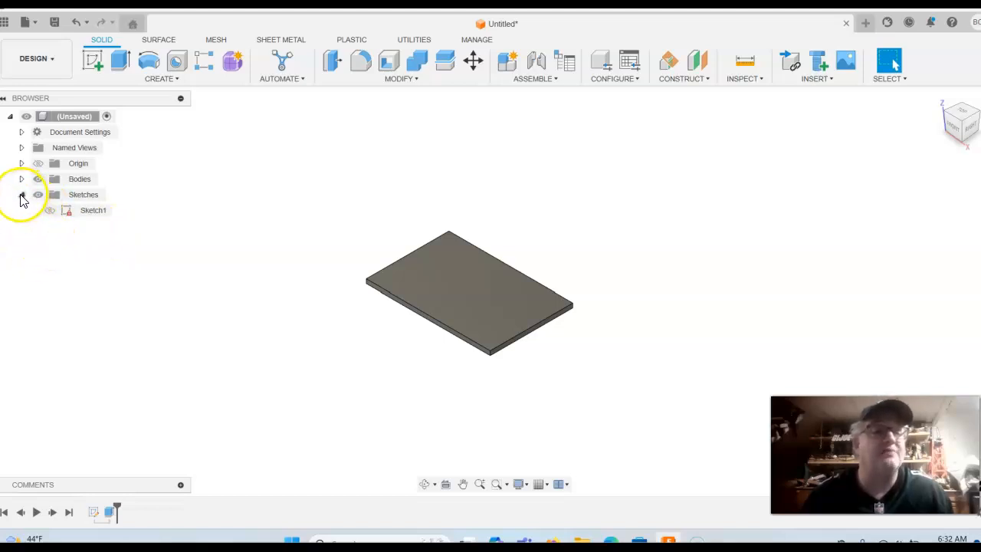
Show Sketch1 and join-extrude its outer ring profile 1.150 in upward as walls
left_click(48, 215)
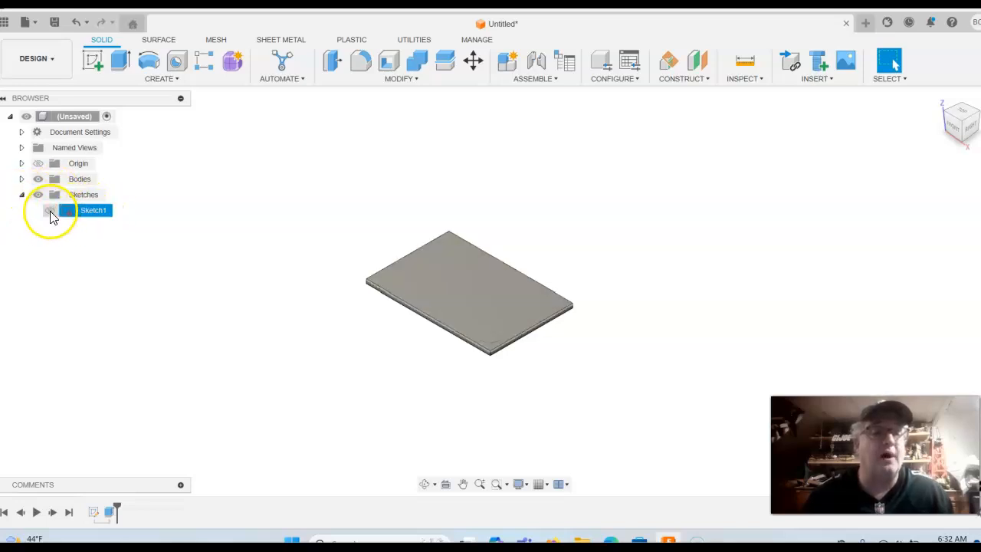
left_click(49, 213)
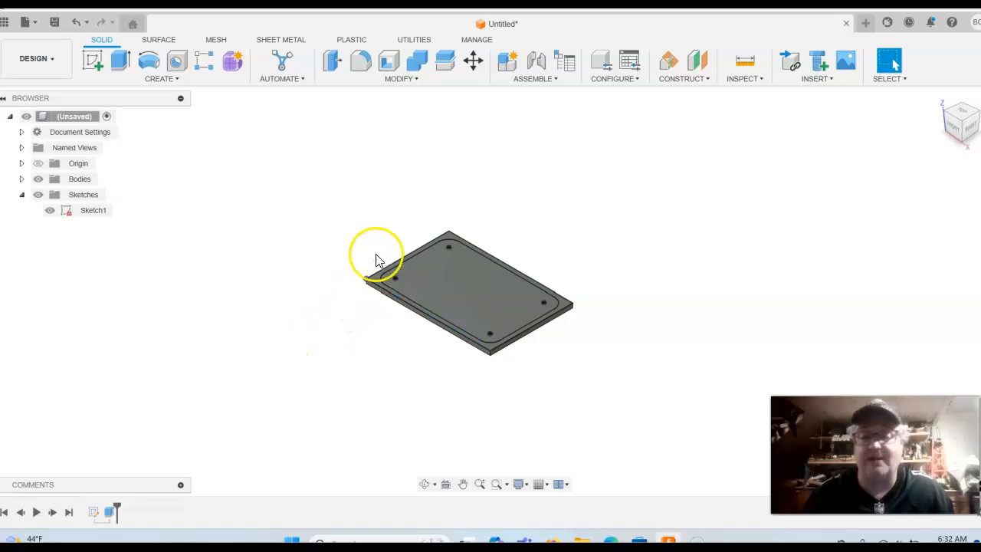
left_click(120, 60)
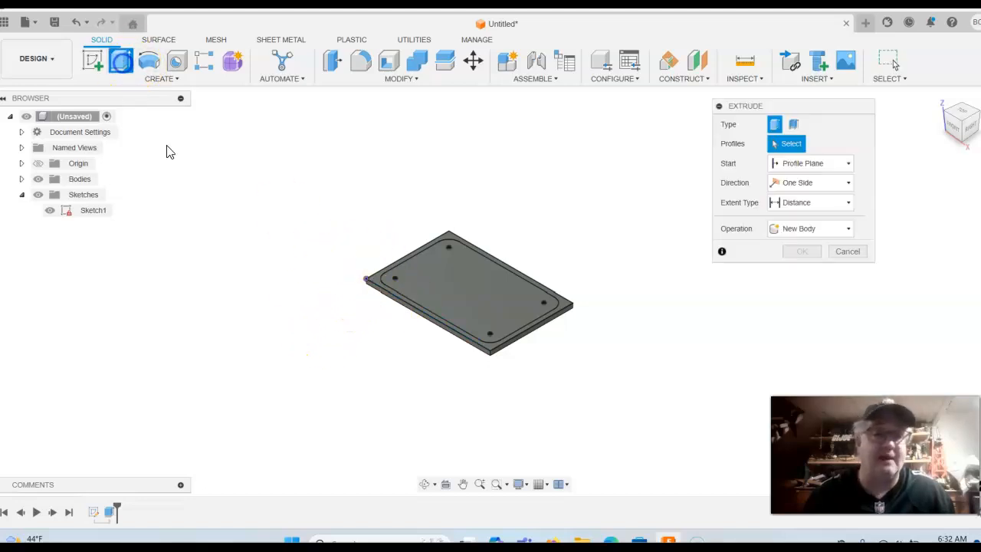
left_click(374, 279)
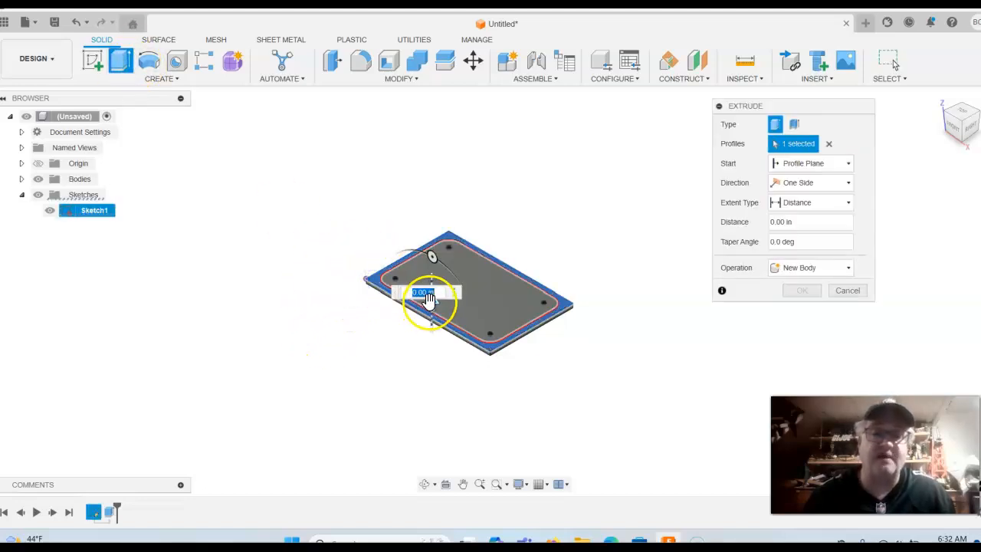
left_click_drag(432, 301, 439, 252)
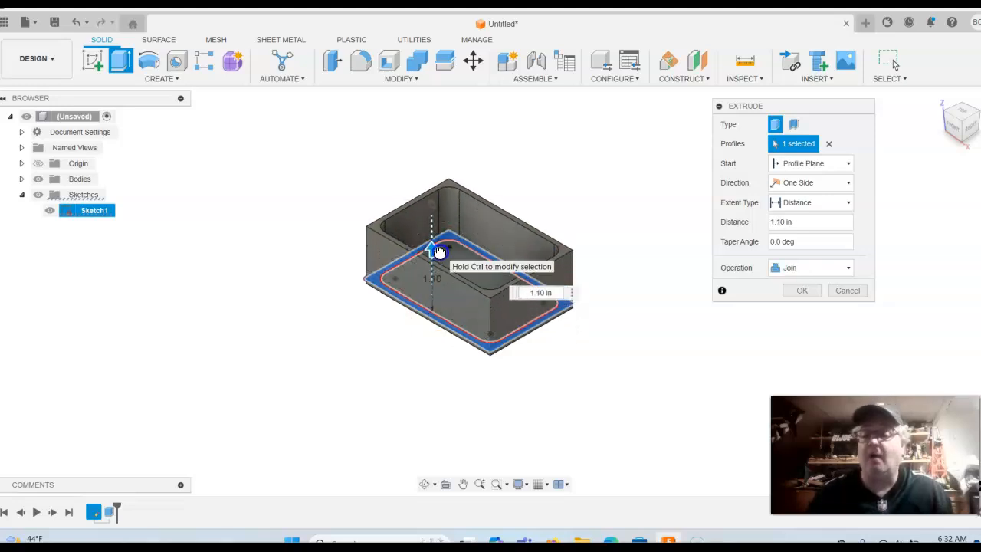
left_click(663, 324)
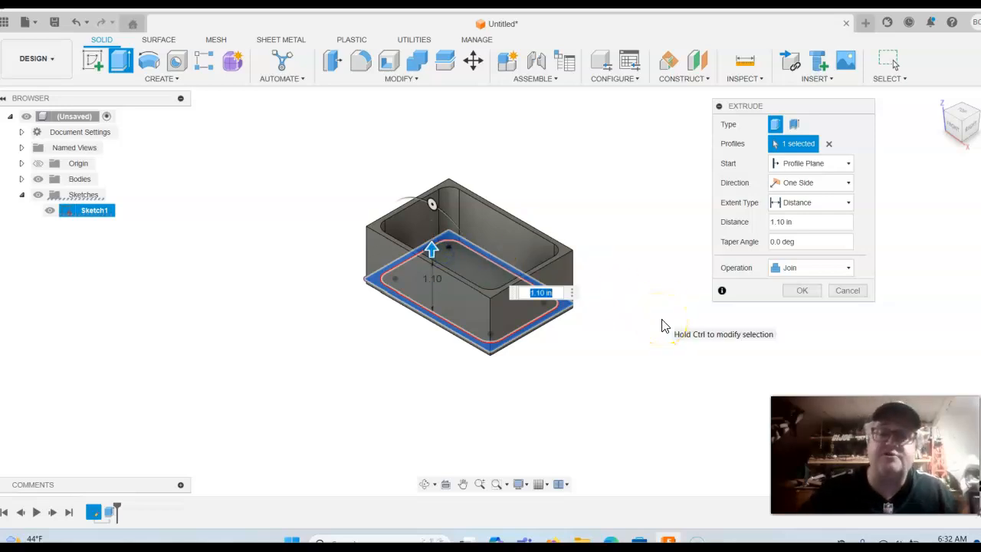
type("1.15")
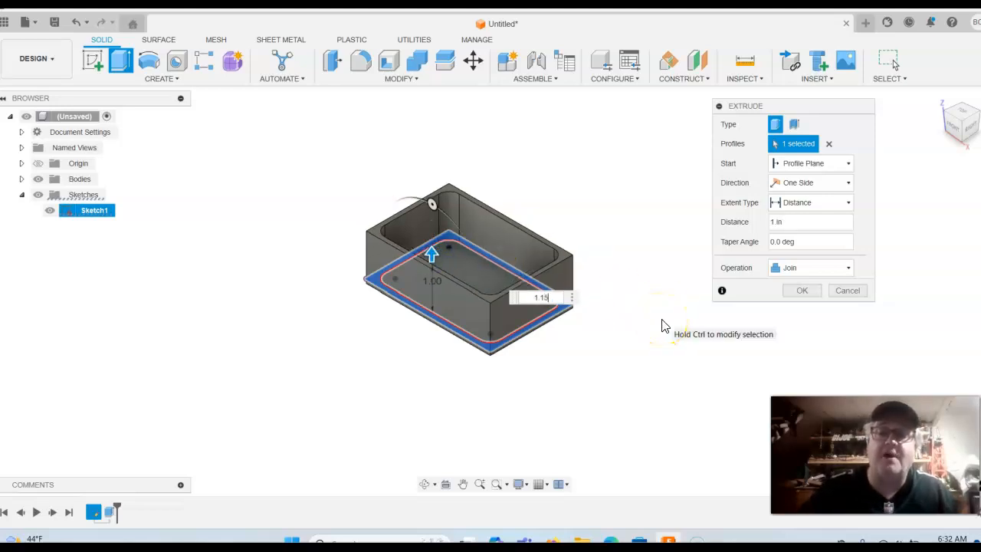
type("0")
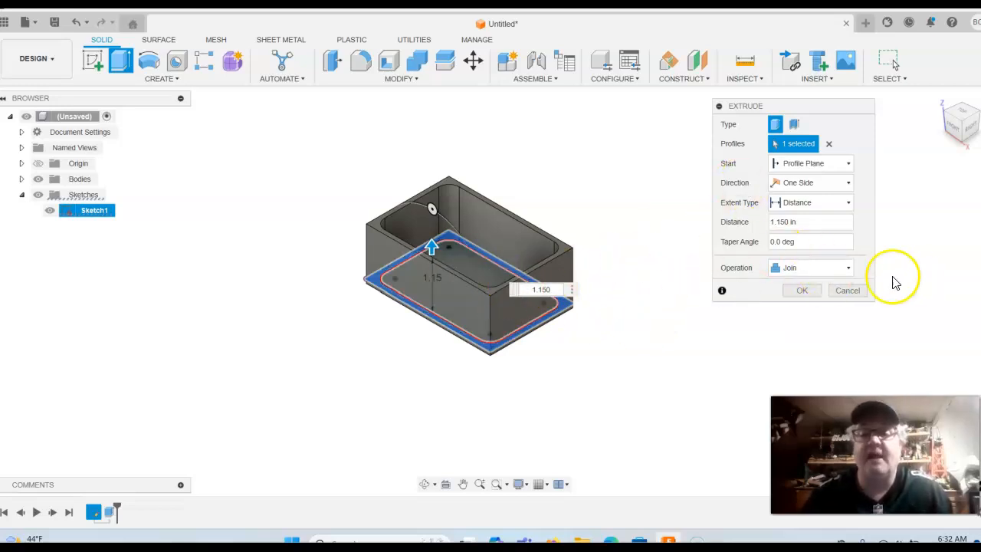
left_click(807, 297)
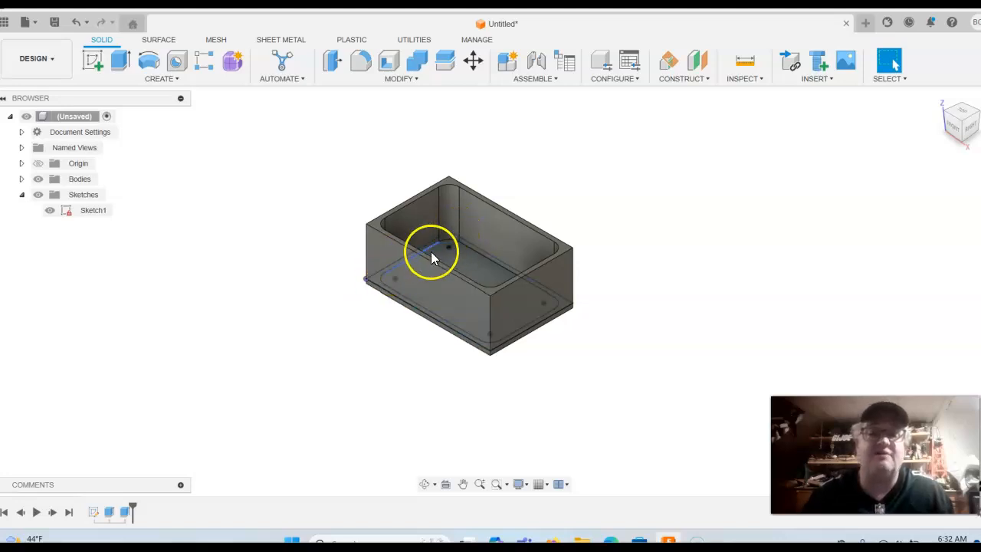
Hide Sketch1 and rotate the view to look down on the box from the top
left_click(50, 213)
left_click(50, 212)
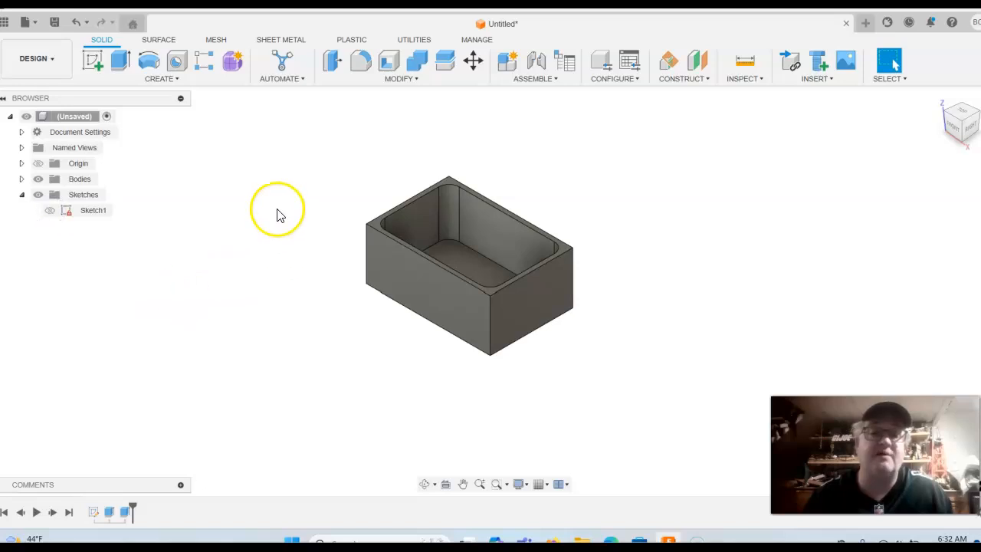
left_click(965, 110)
left_click(974, 98)
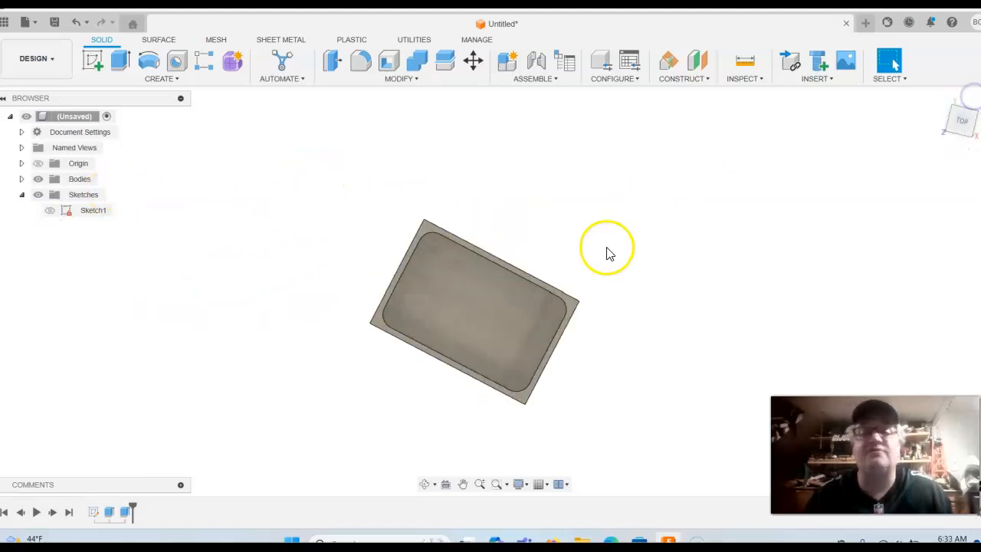
middle_click_drag(672, 274, 674, 245)
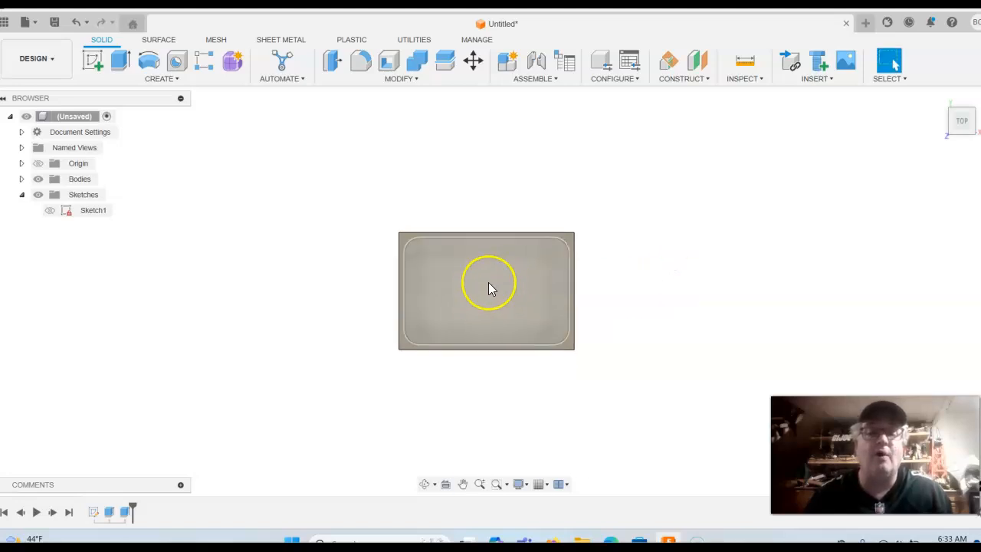
Start a new sketch on the box's inner floor face
left_click(97, 59)
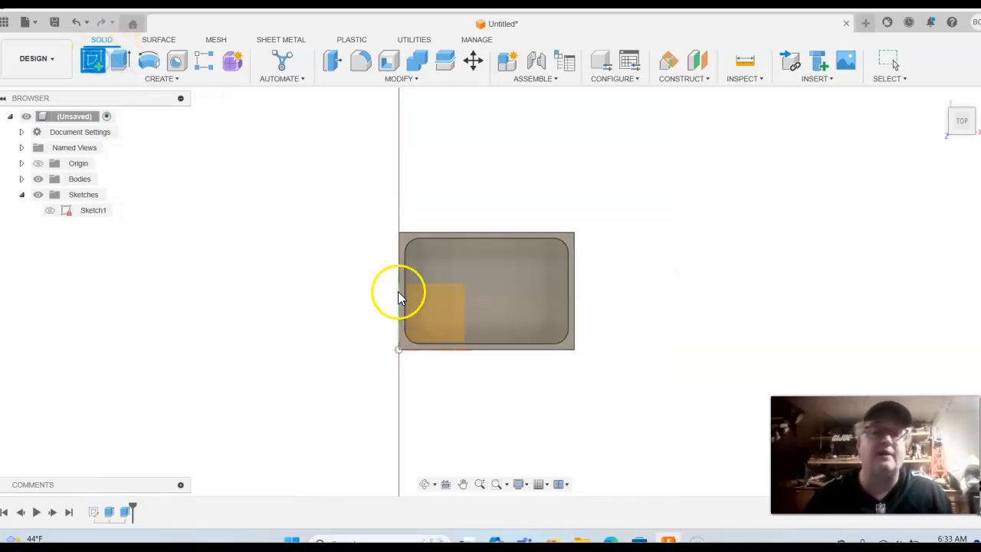
left_click(505, 280)
mouse_move(759, 296)
middle_mouse_down()
mouse_move(740, 272)
mouse_move(771, 324)
mouse_move(760, 300)
middle_mouse_up()
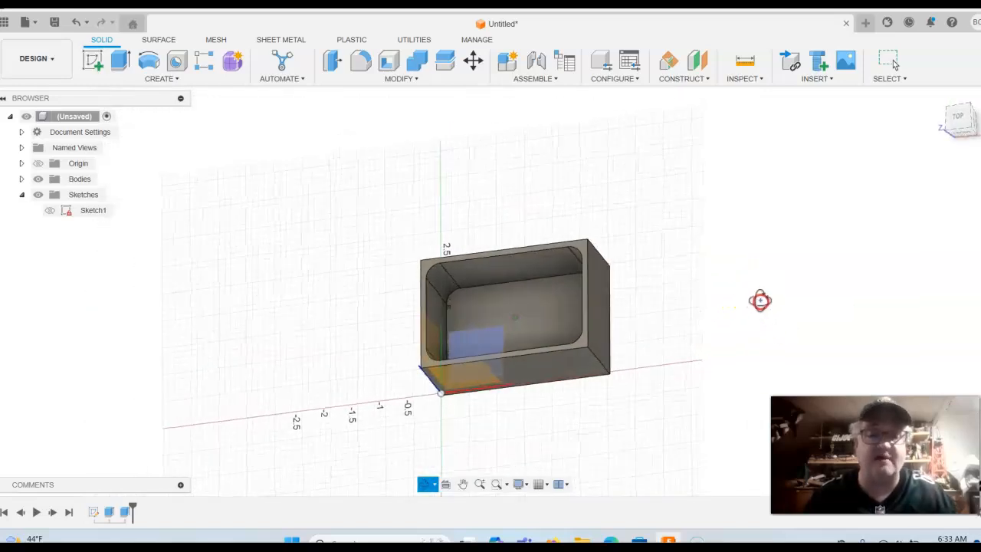
left_click(515, 312)
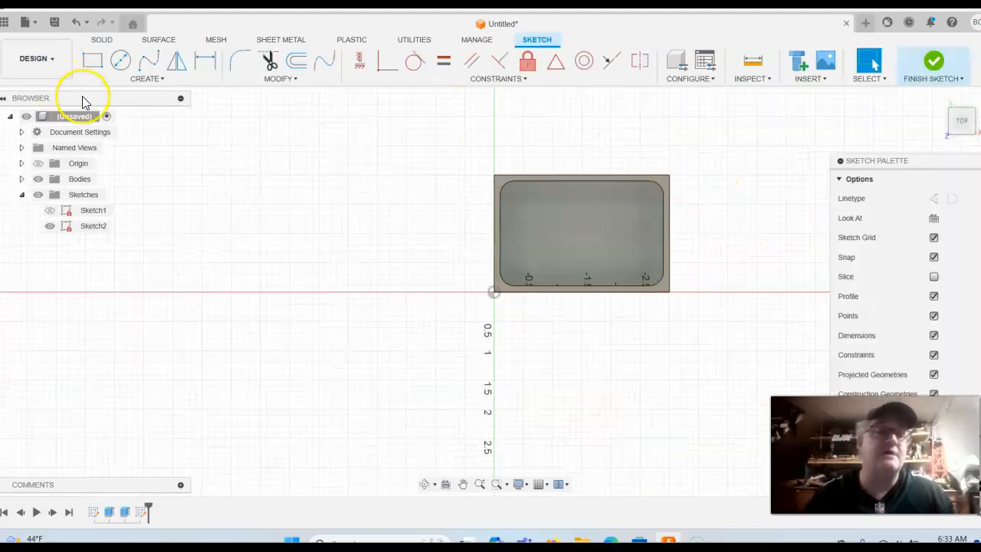
Cancel the Circle tool and finish Sketch2 without drawing anything
left_click(121, 60)
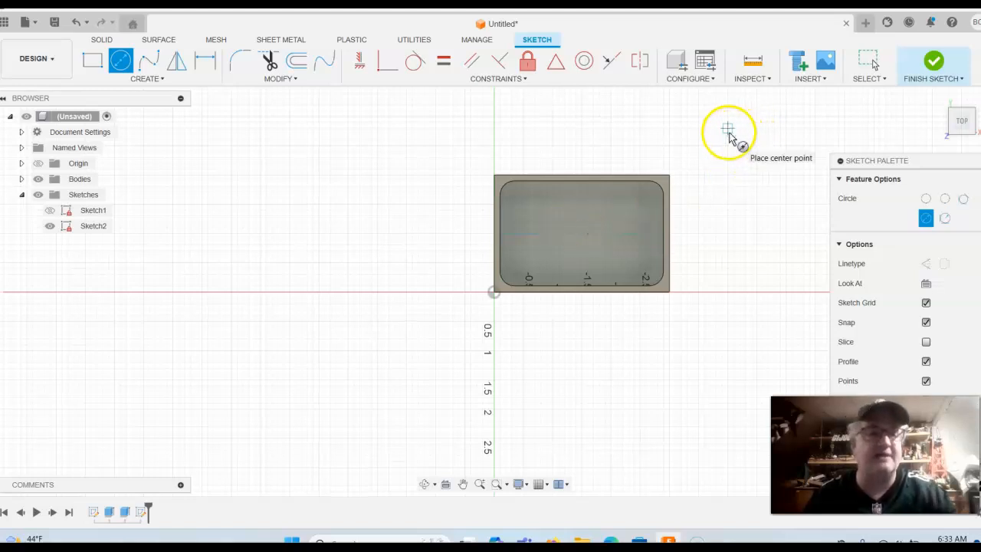
key("Escape")
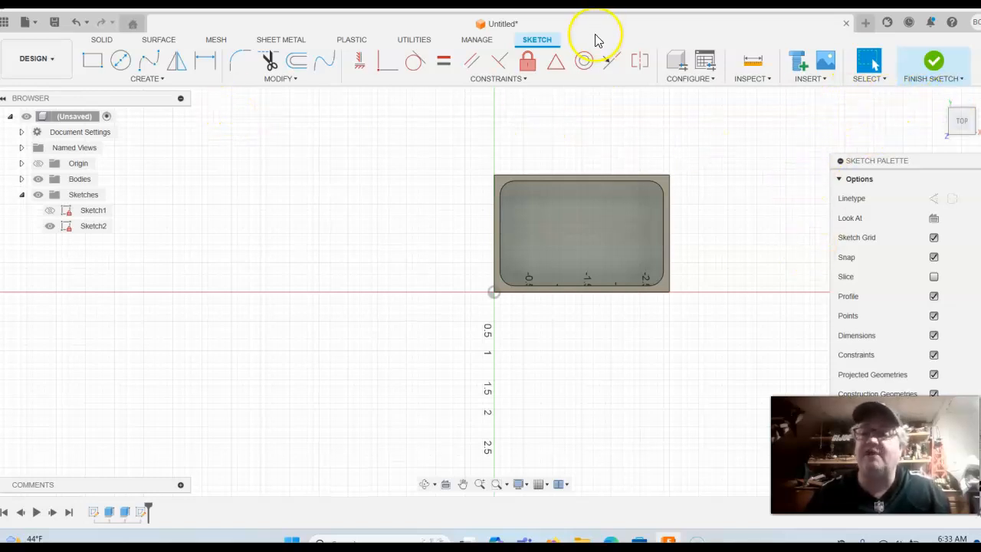
left_click(933, 71)
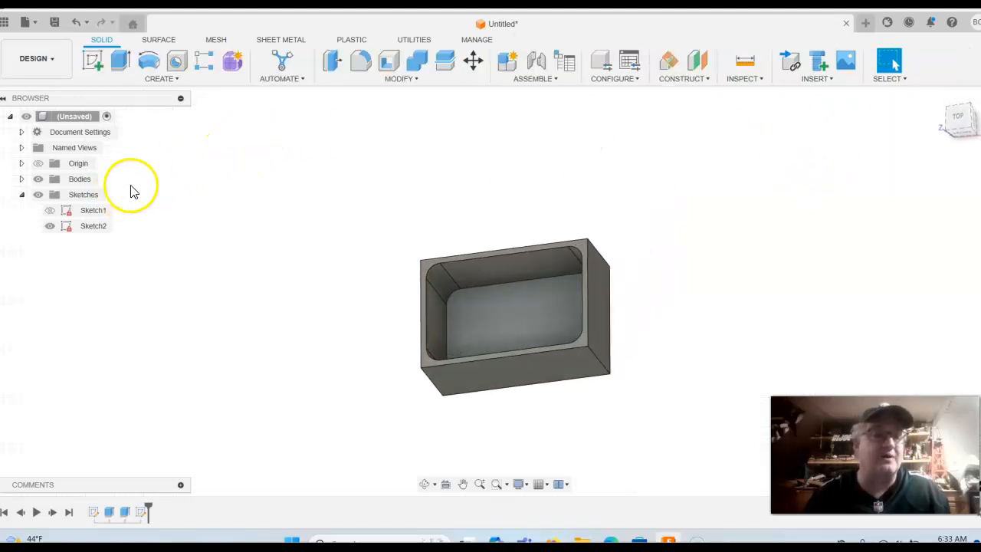
Delete the empty Sketch2 from the Browser
left_click(89, 231)
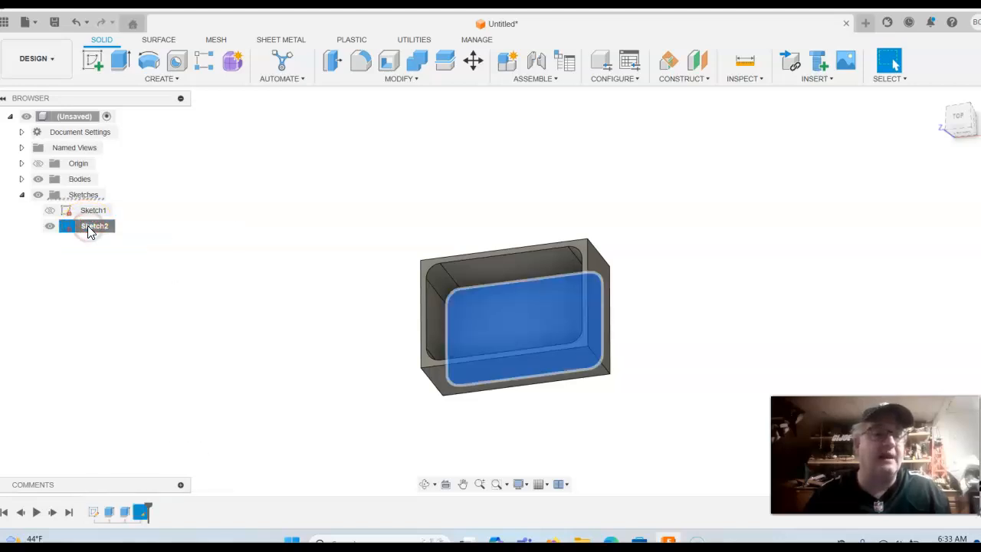
right_click(90, 231)
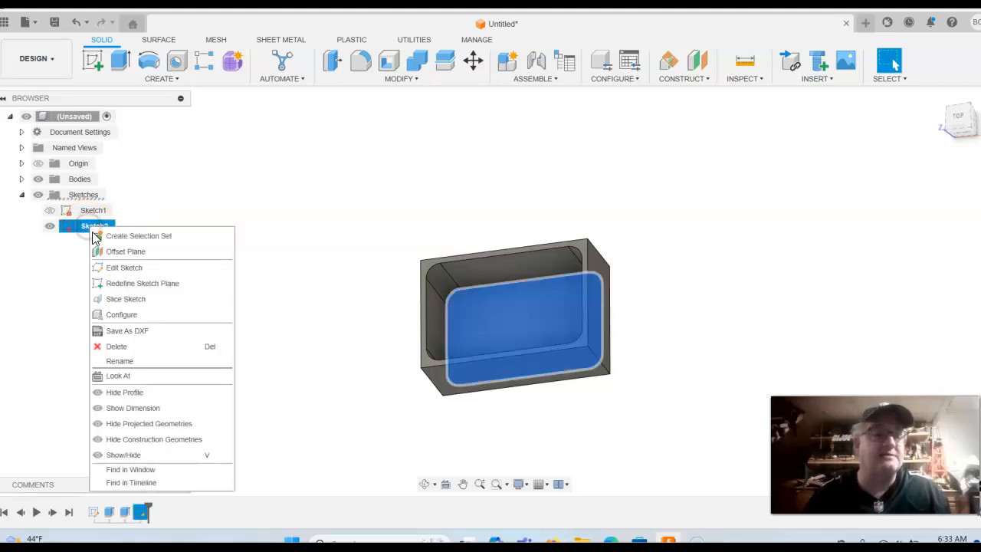
left_click(132, 347)
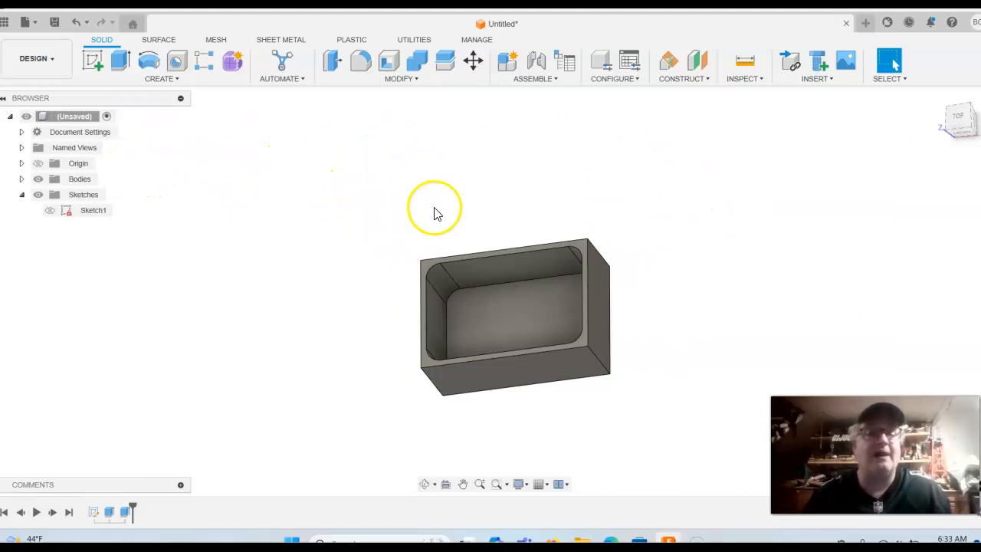
Place a 0.375 in hole on the box floor, 1.5 in from the left and 1 in from the top edge
left_click(178, 63)
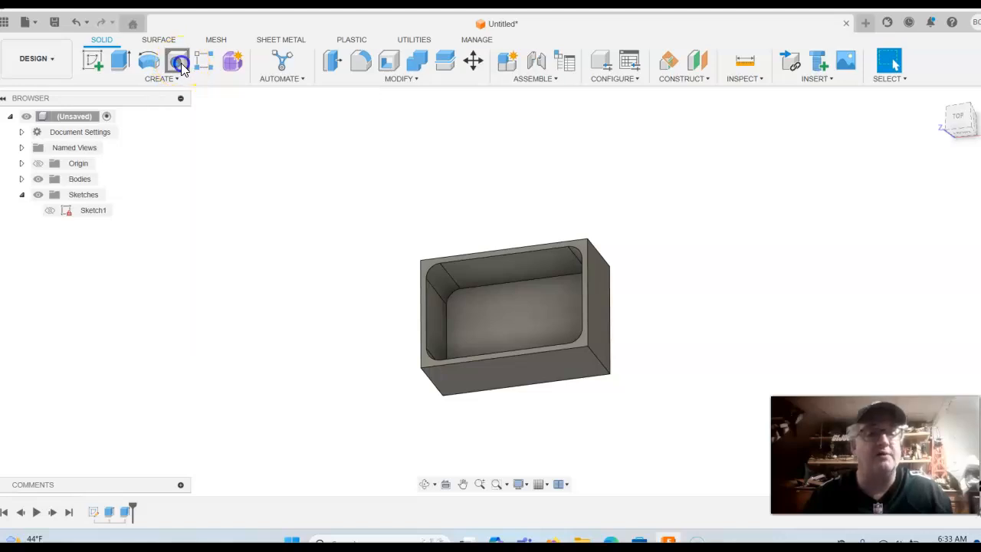
left_click(524, 320)
left_click(958, 122)
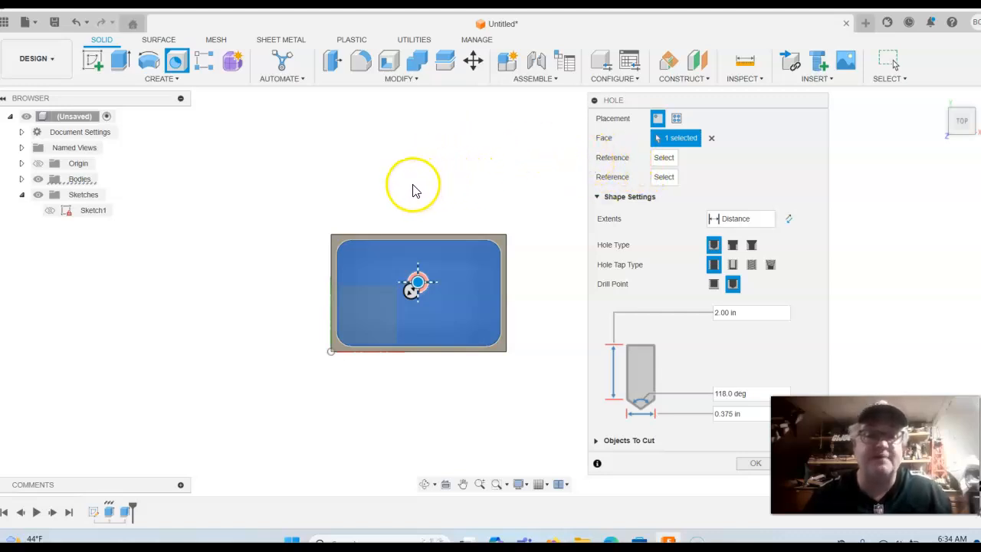
left_click(330, 276)
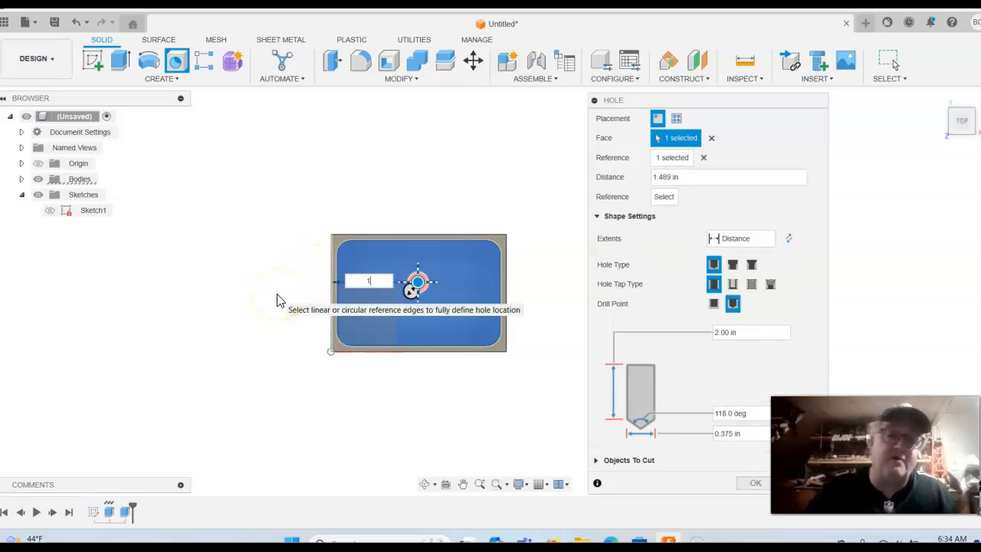
type("1")
key("Return")
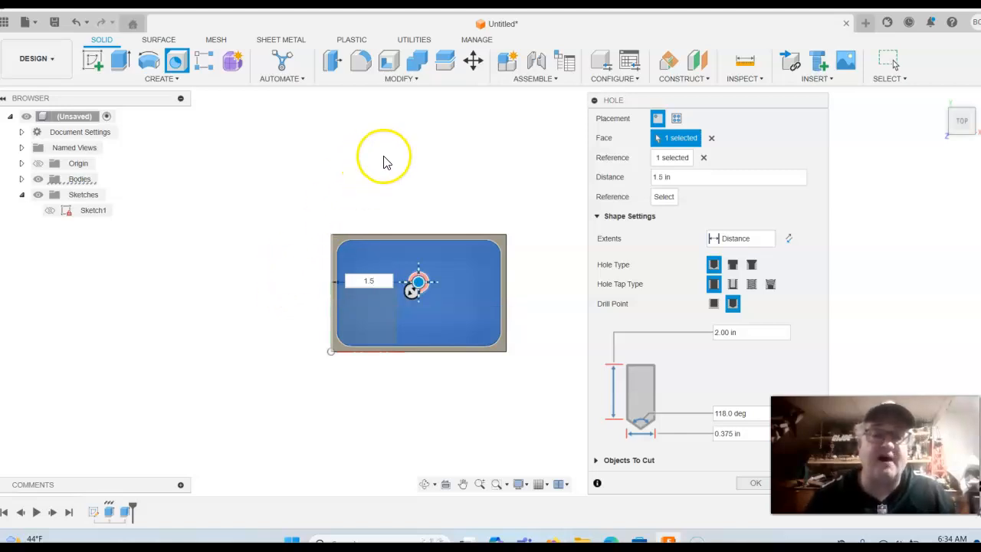
left_click(427, 236)
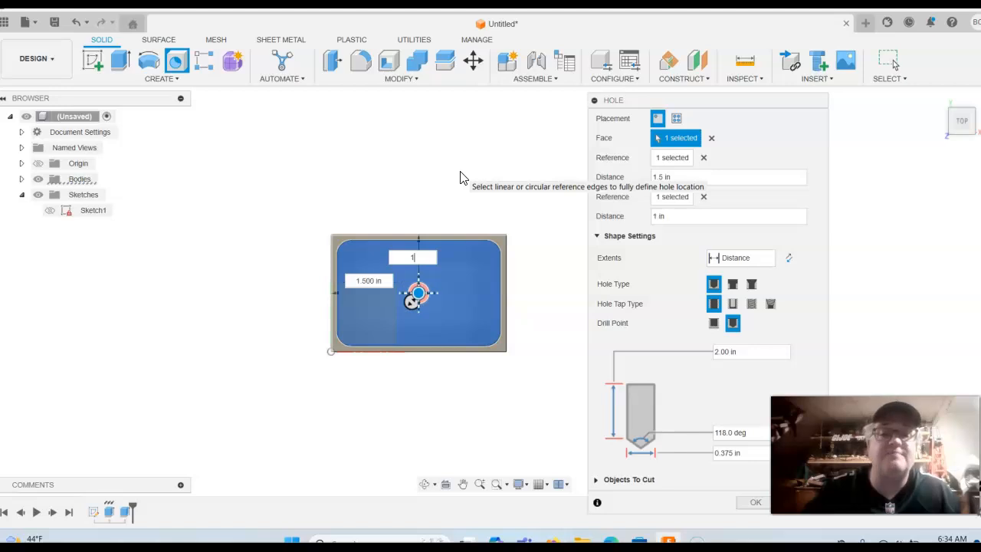
key("Return")
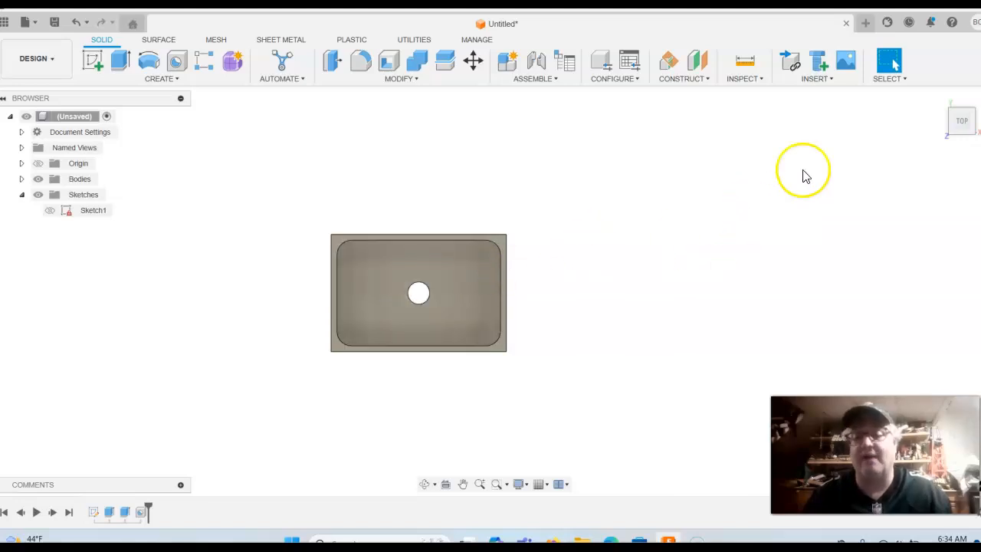
Reopen the floor Hole feature for editing from the timeline
left_click(938, 99)
scroll(737, 214, "down", 4)
scroll(738, 219, "down", 1)
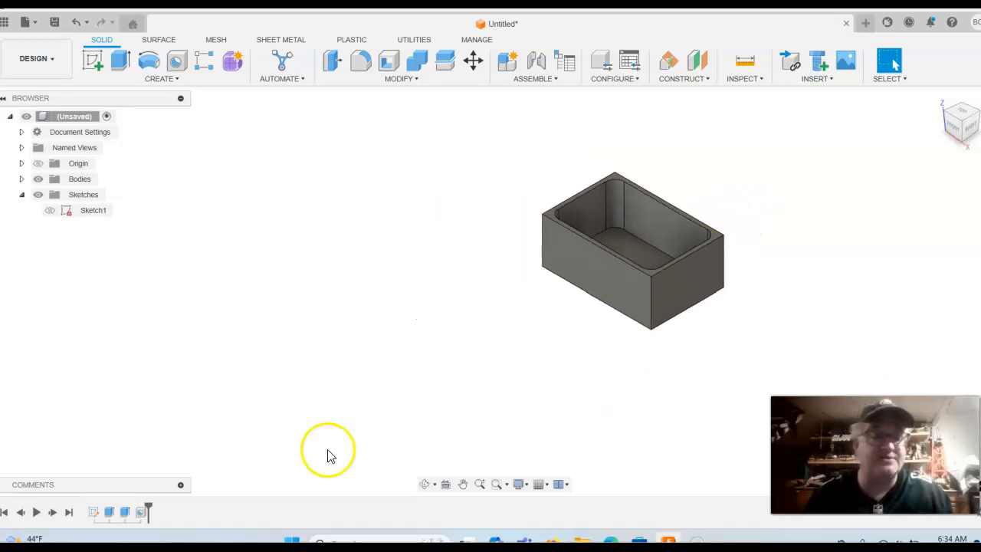
left_click(141, 513)
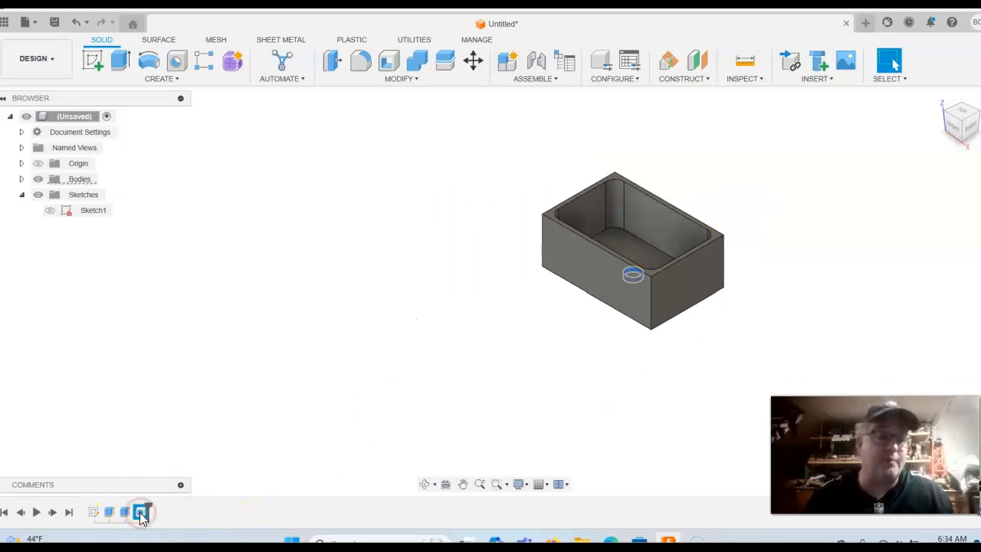
right_click(142, 515)
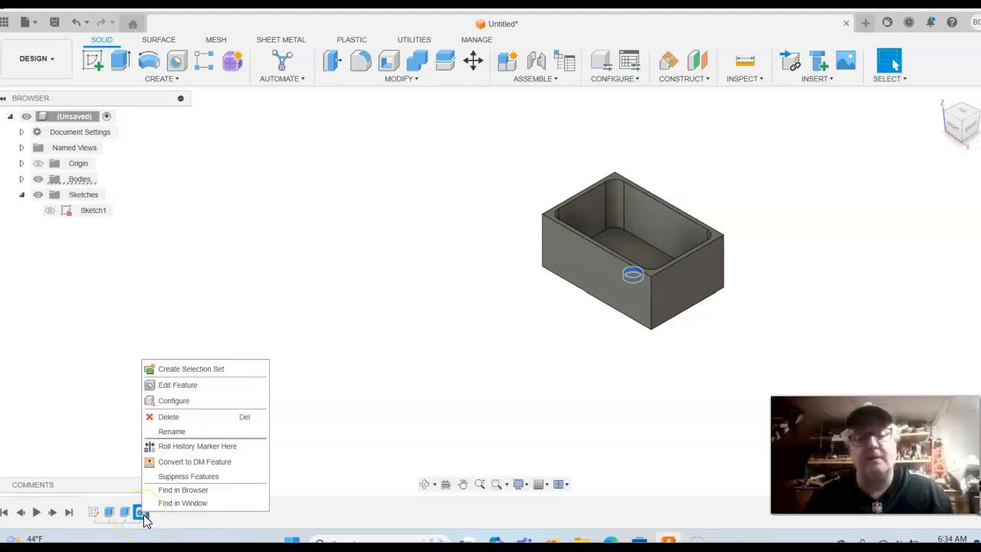
left_click(174, 383)
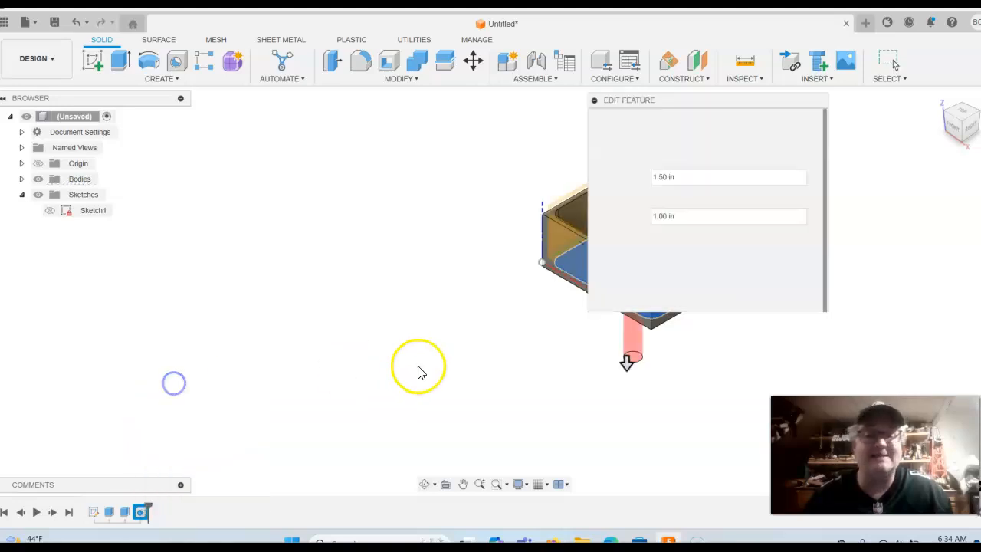
Set the hole's extents to All with a 0.75 in diameter and apply it
middle_click_drag(905, 243, 646, 213)
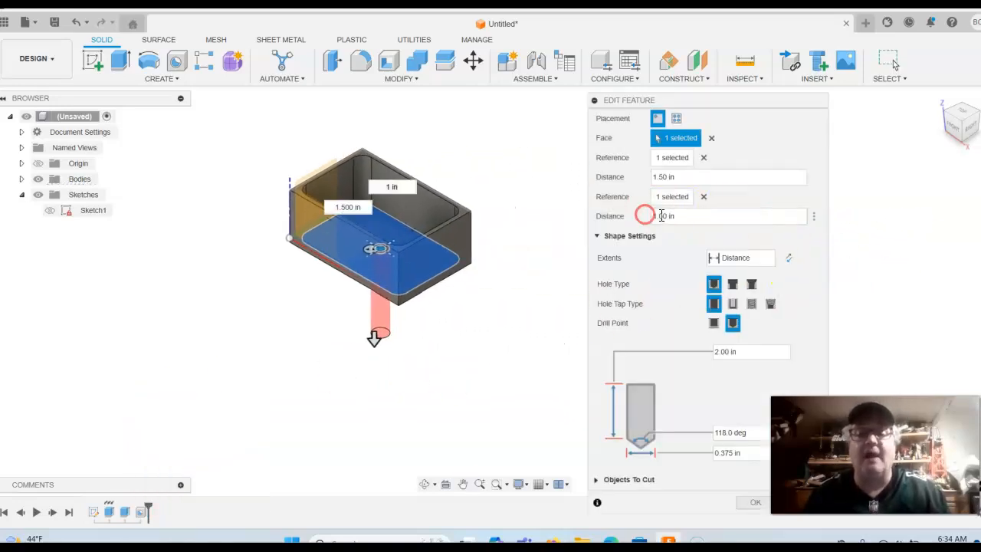
left_click(771, 259)
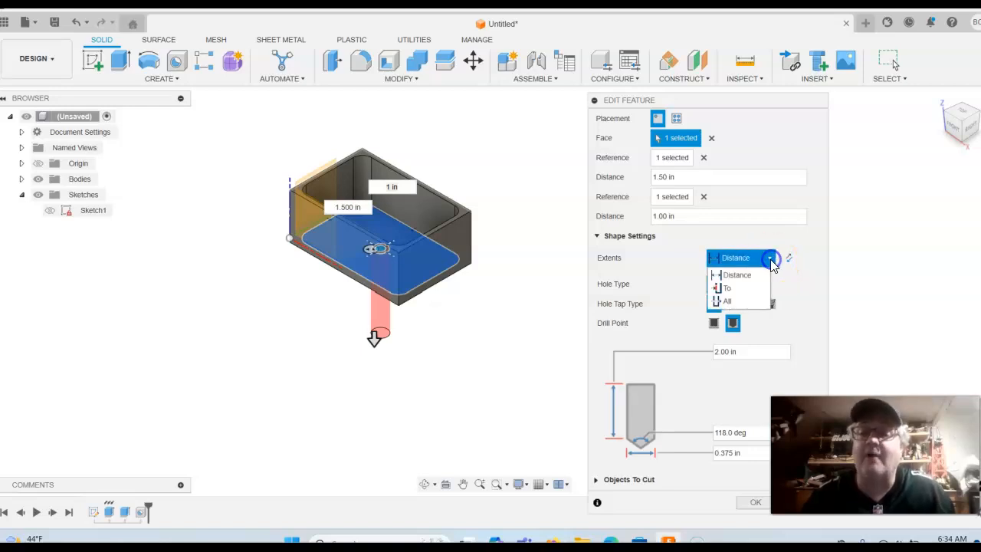
left_click(747, 303)
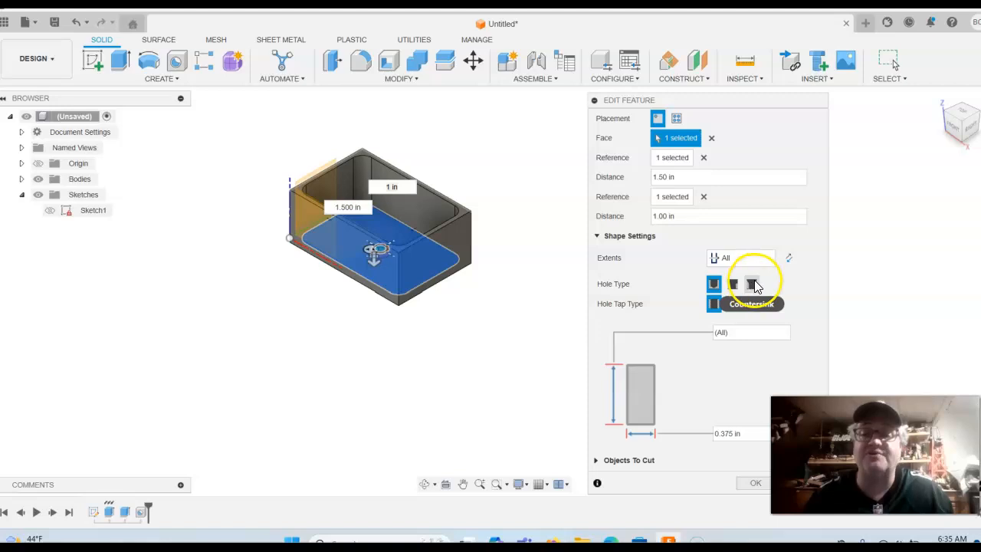
left_click(736, 307)
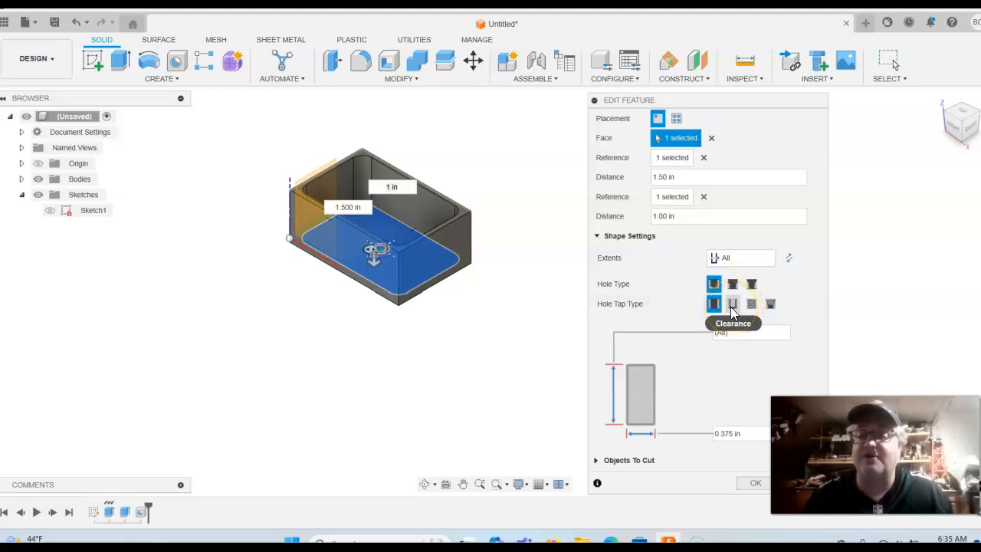
left_click(752, 307)
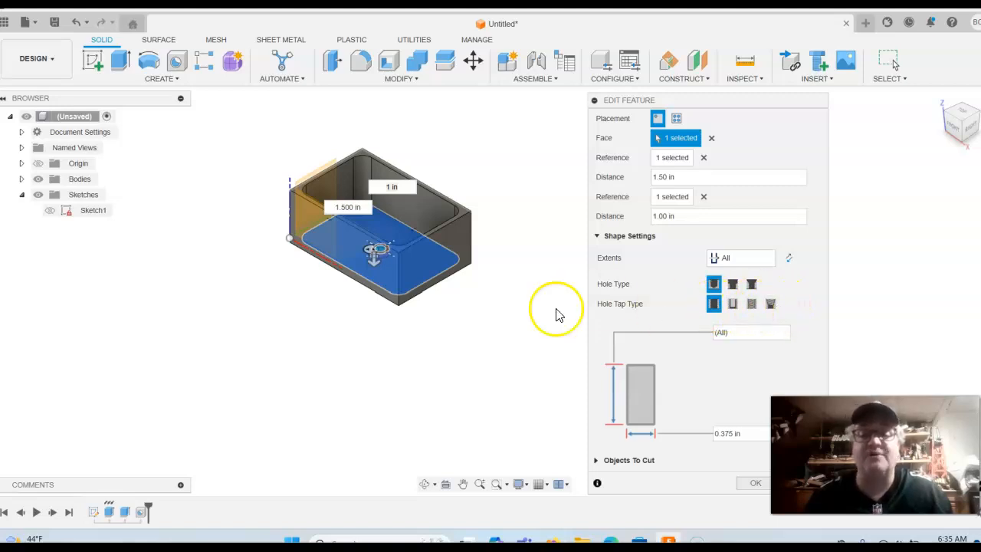
left_click(728, 434)
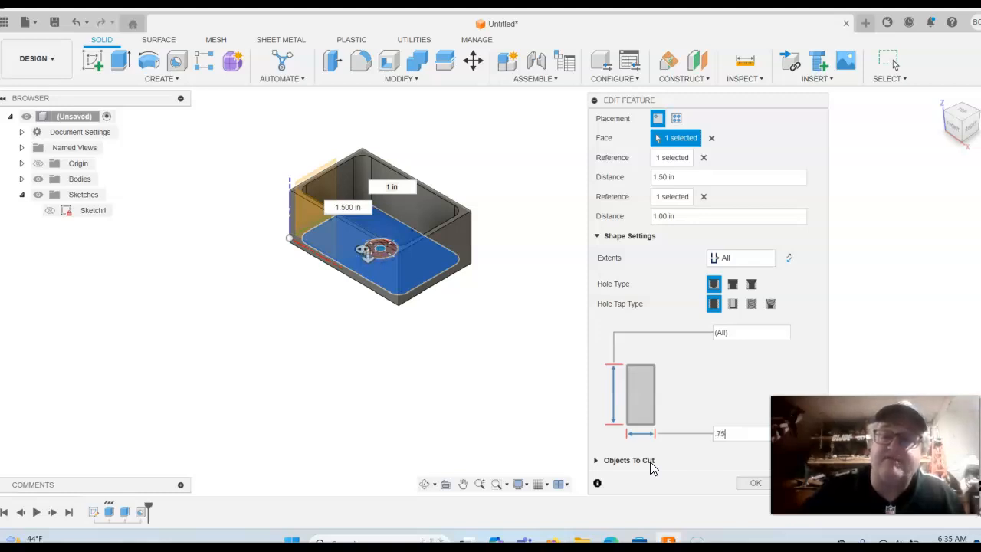
left_click(744, 482)
mouse_move(598, 329)
middle_mouse_down("shift")
mouse_move(605, 377)
mouse_move(626, 372)
mouse_move(600, 345)
middle_mouse_up("shift")
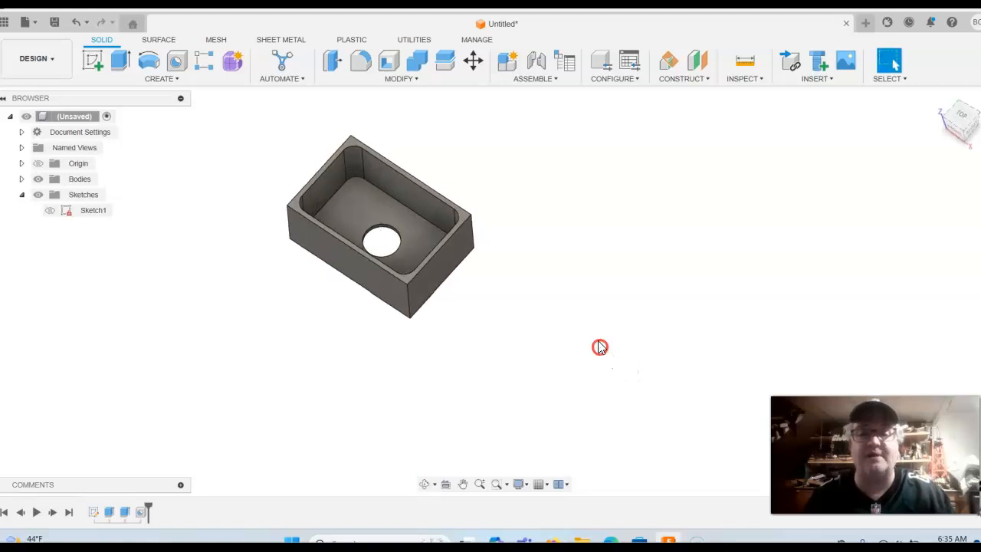
Start a hole on the box's front face, viewed straight from the front
left_click(964, 124)
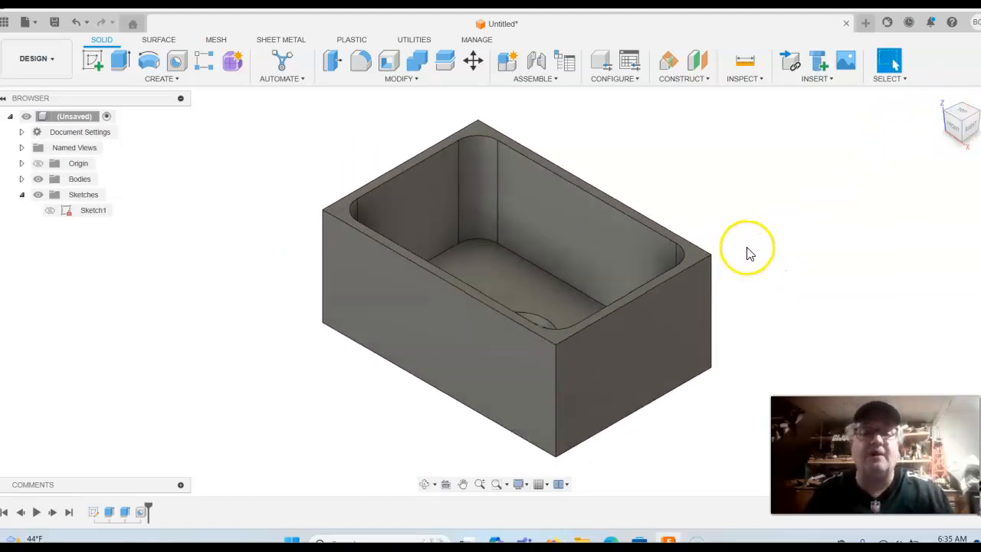
left_click(175, 63)
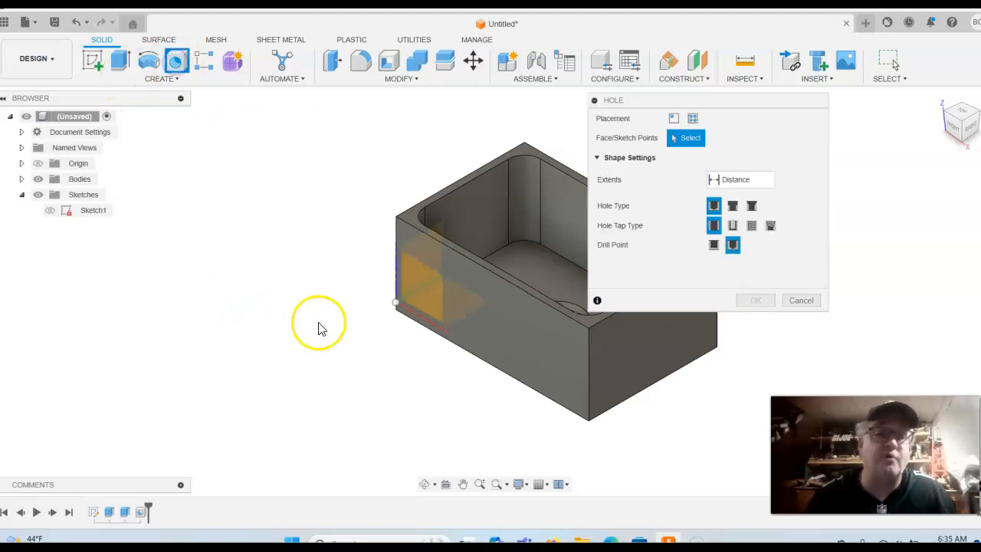
left_click(501, 310)
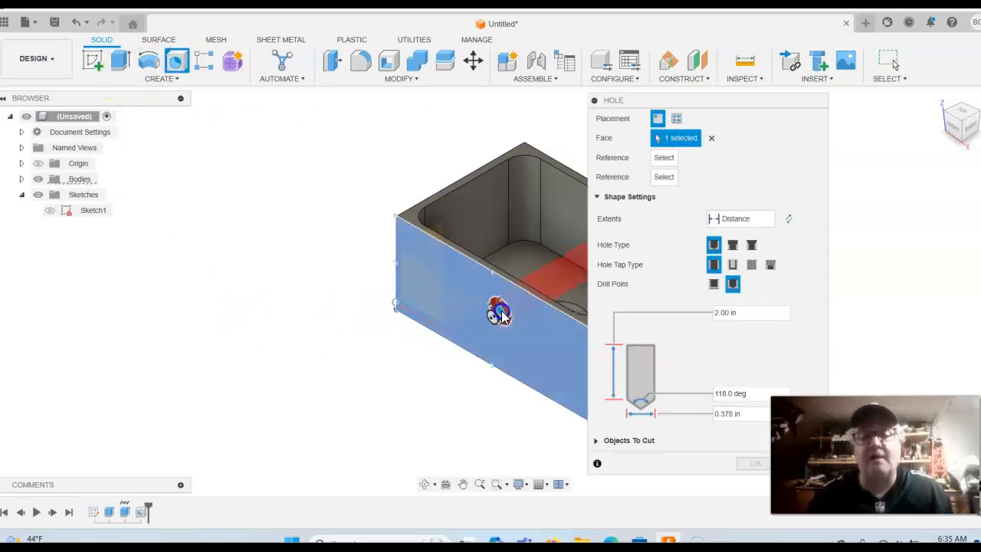
left_click(954, 132)
left_click_drag(506, 165, 313, 142)
left_click_drag(717, 100, 840, 98)
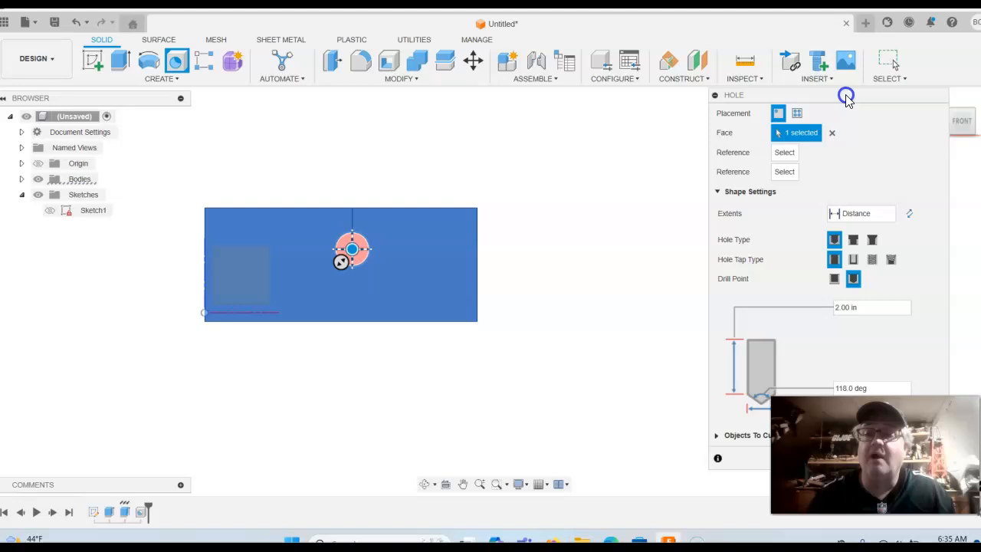
Position the front hole 1.5 in from the left edge and 0.5 in below the top
left_click(206, 263)
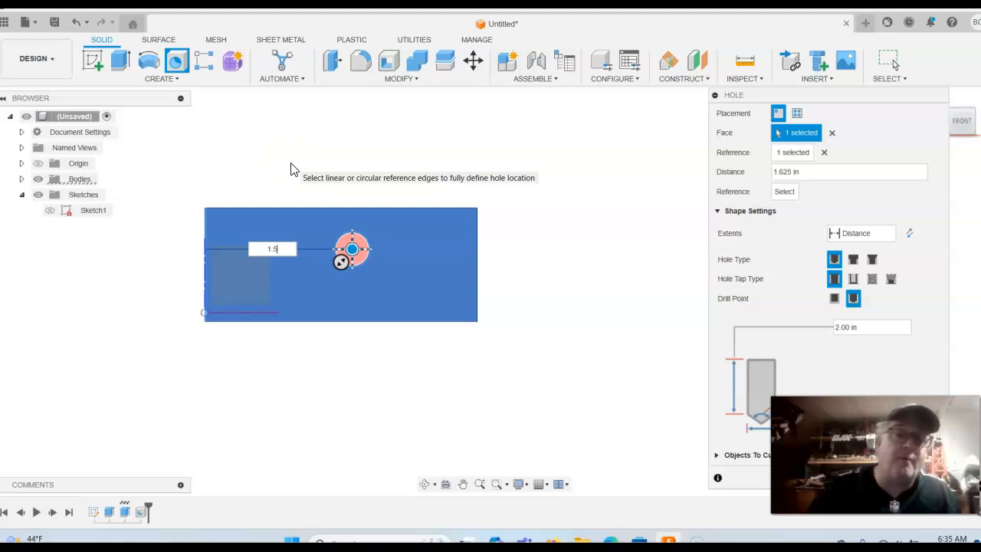
type("1.5")
key("Return")
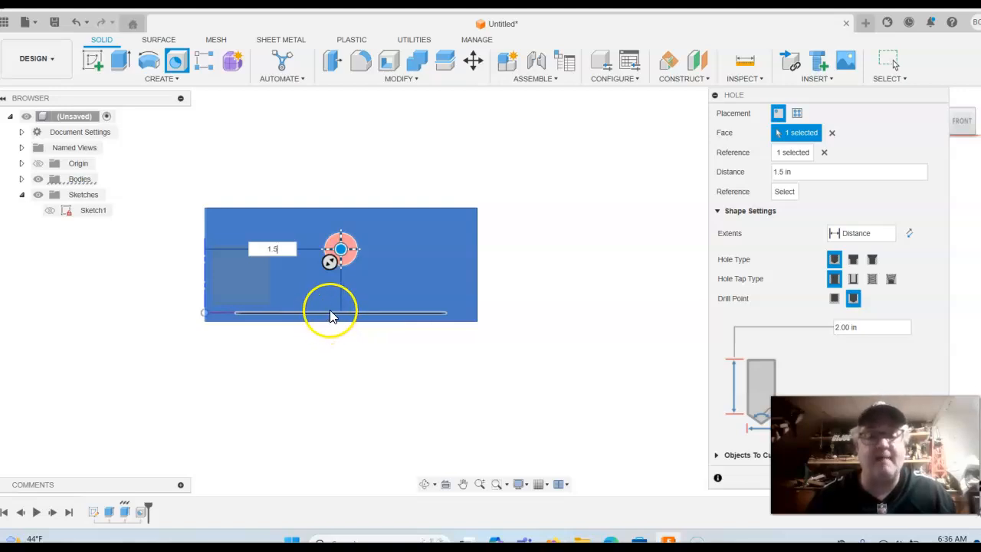
left_click(356, 207)
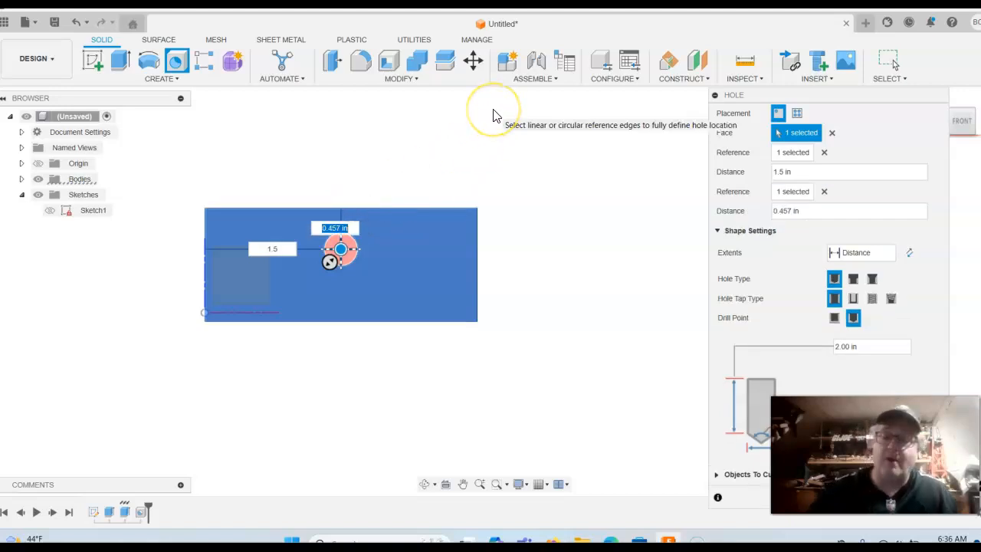
type(".5")
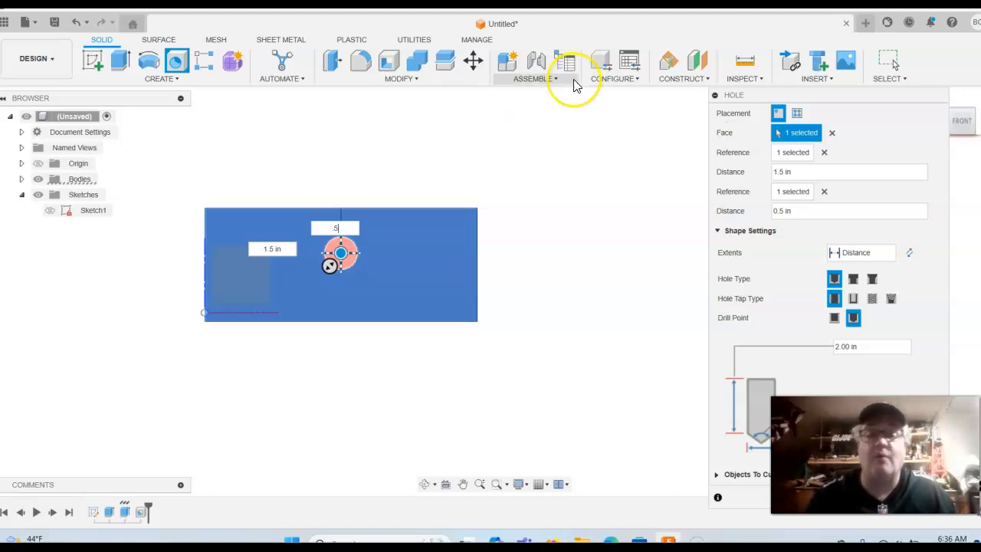
key("Return")
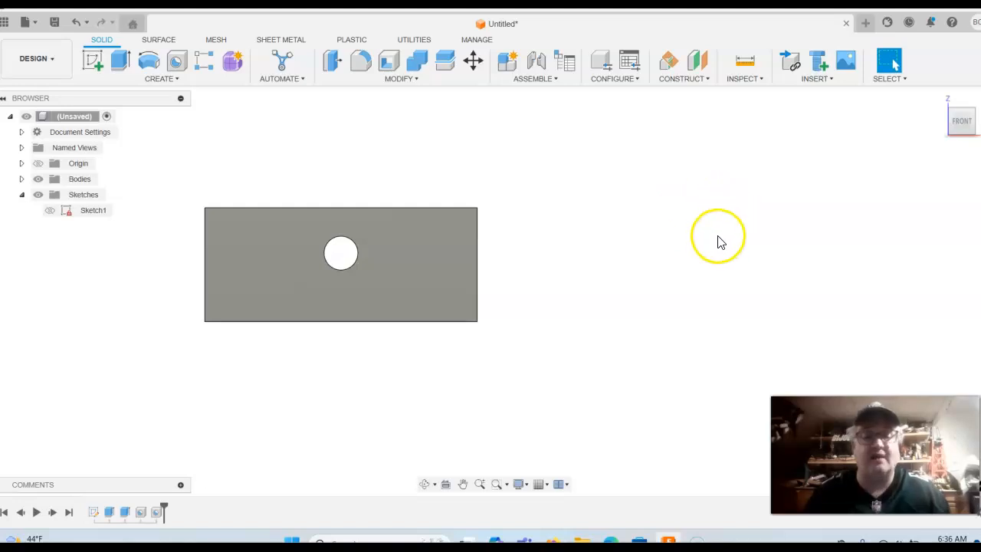
Edit Hole2 so its extent runs To the opposite wall face, through both long walls
middle_click_drag(705, 226, 592, 313, "shift")
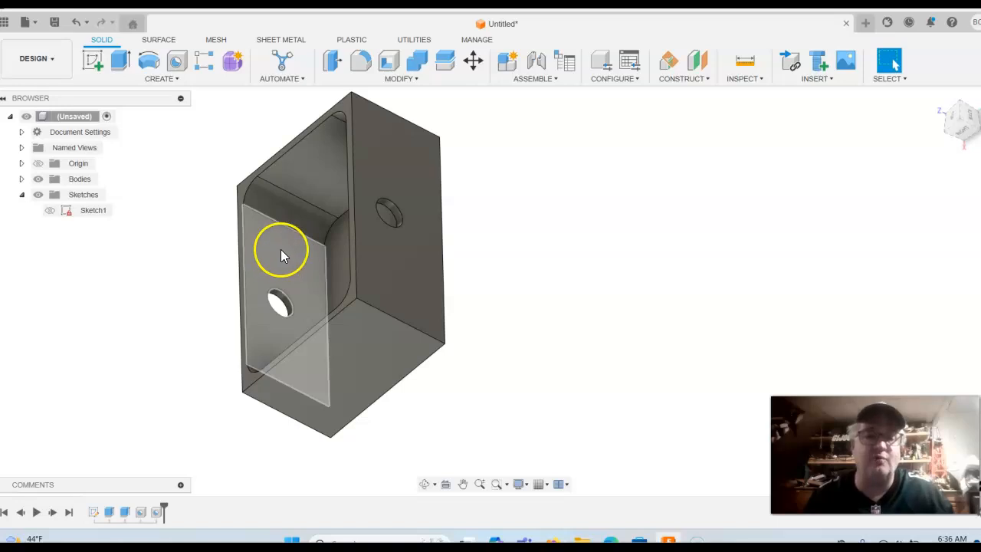
right_click(157, 512)
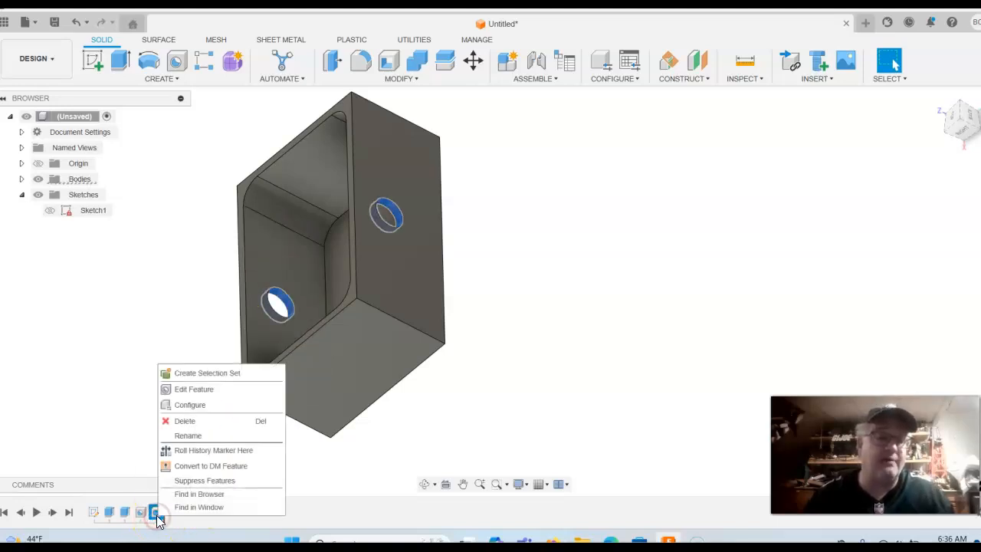
left_click(190, 388)
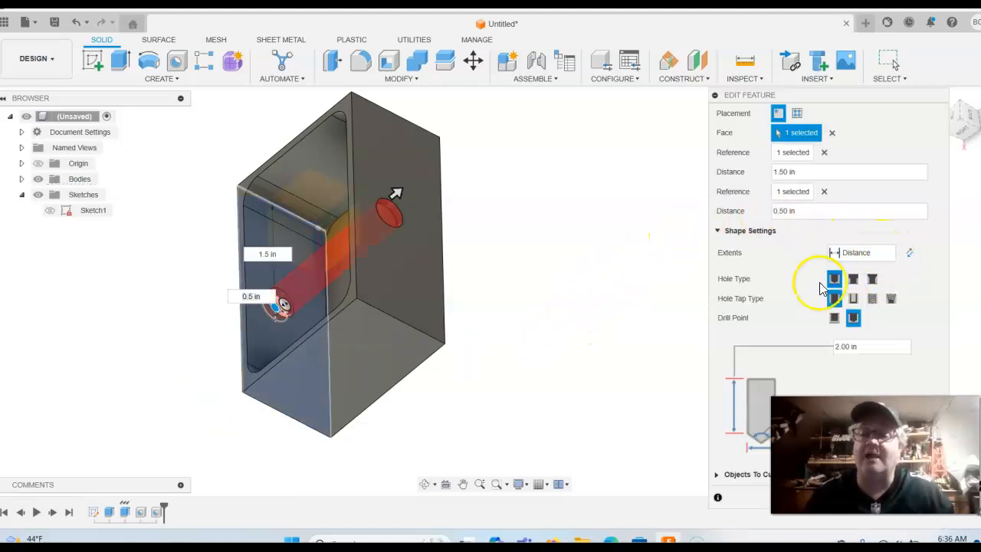
left_click_drag(854, 98, 774, 87)
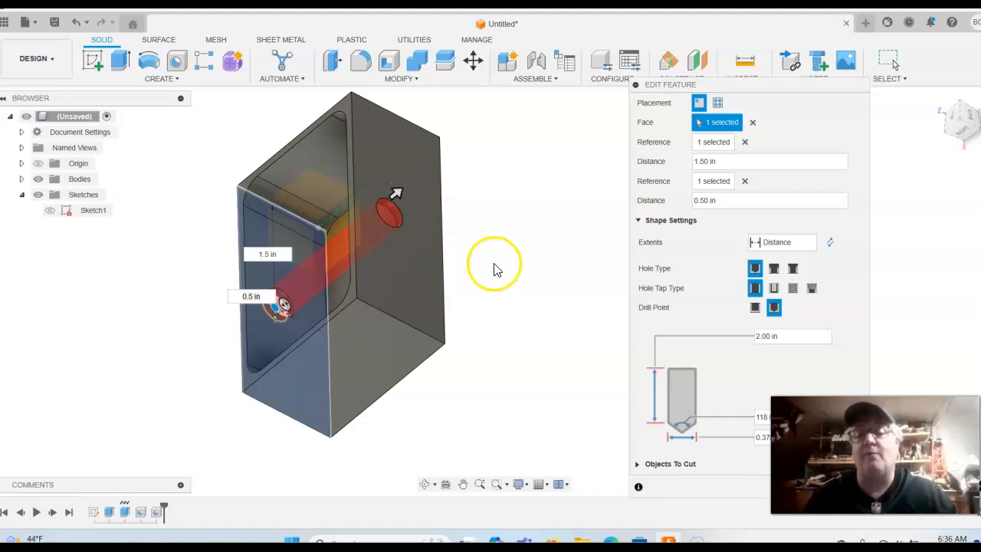
left_click(812, 244)
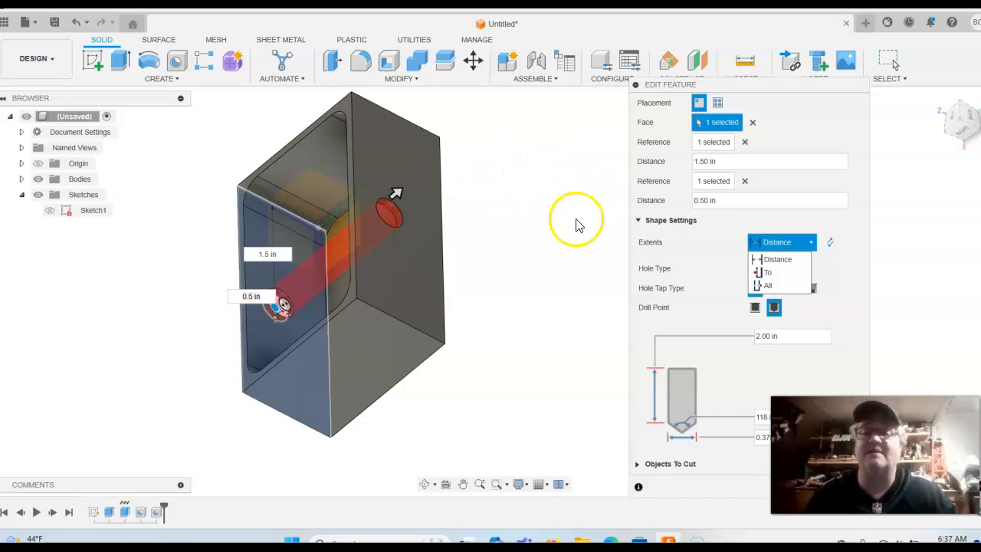
left_click(767, 272)
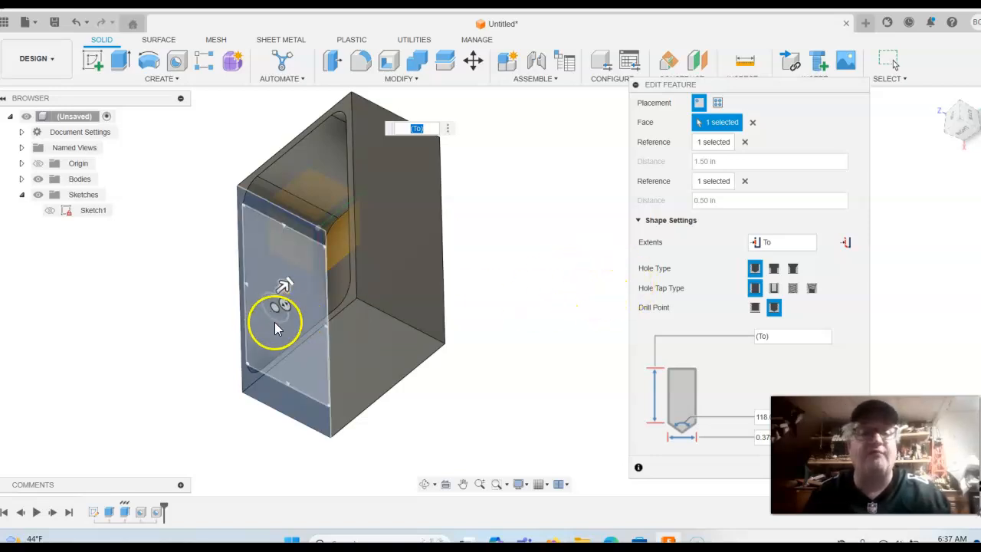
middle_click_drag(603, 287, 629, 284, "shift")
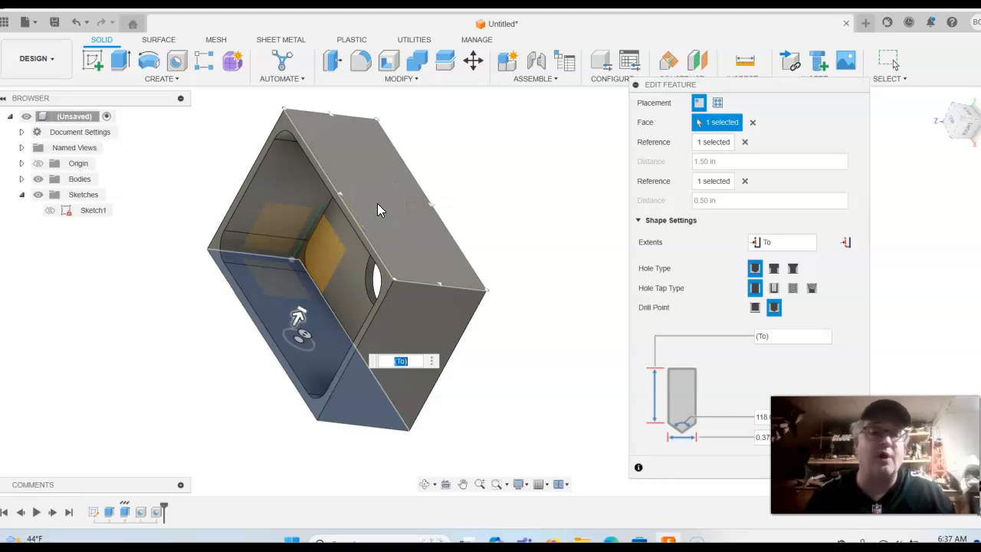
left_click(377, 204)
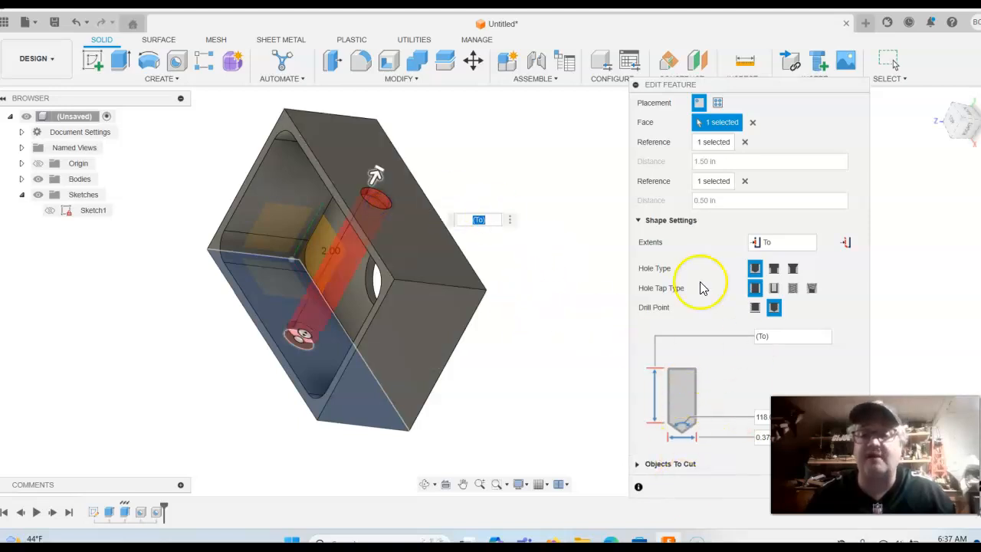
left_click(556, 305)
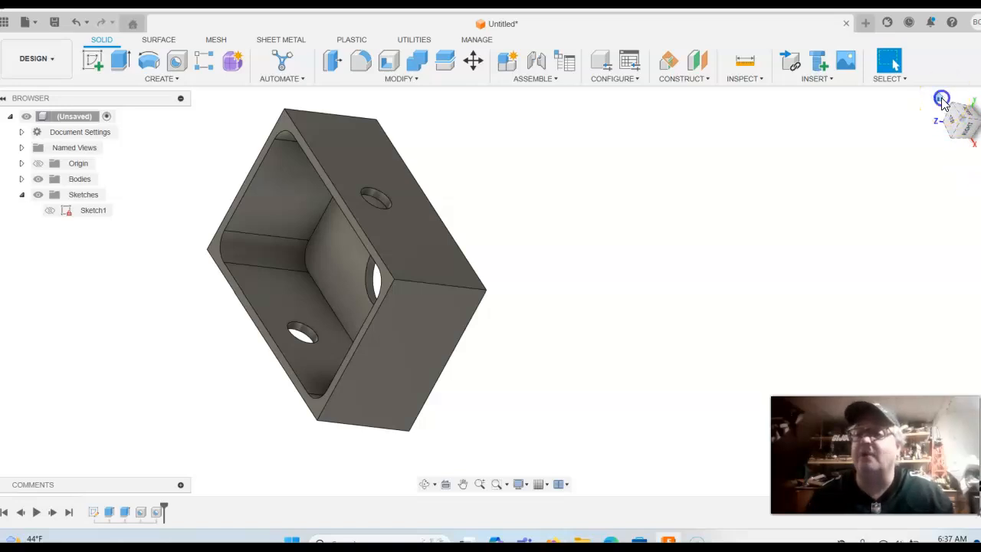
Expand Bodies and turn Body1 into a component with Create Components from Bodies
left_click(941, 99)
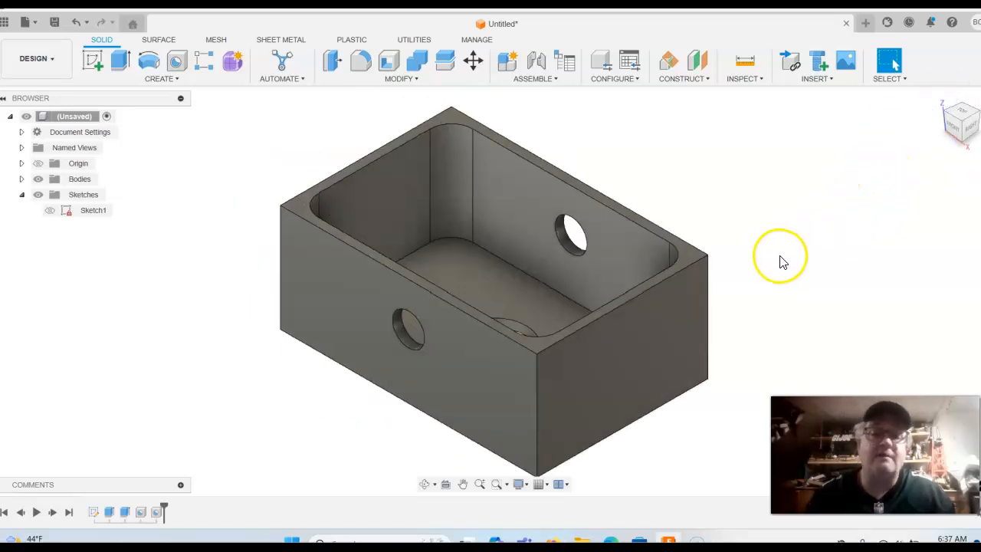
left_click(21, 186)
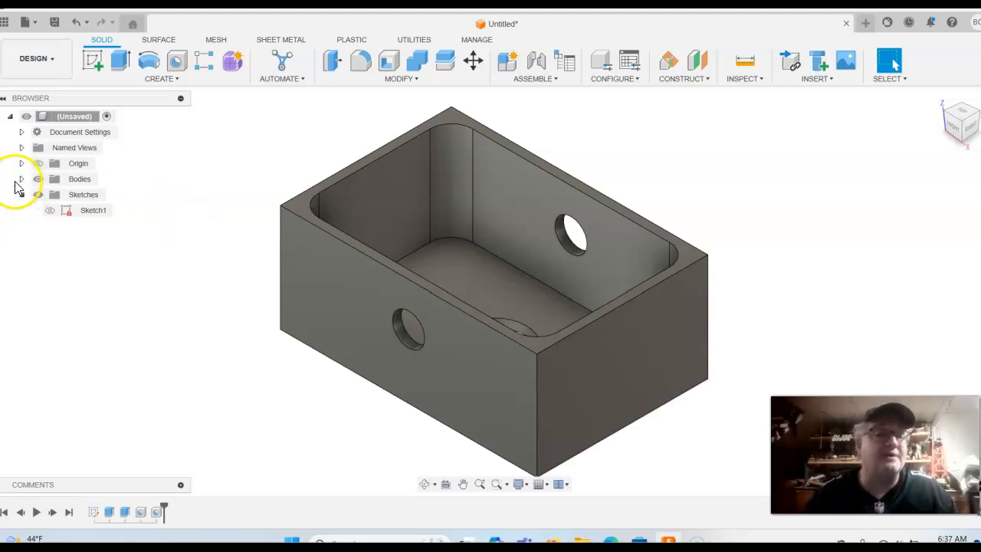
left_click(20, 180)
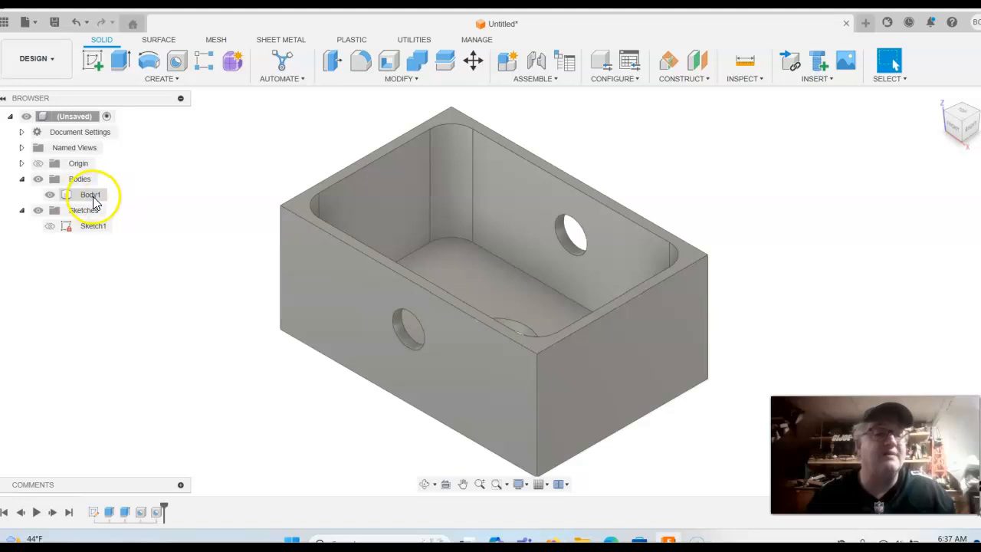
scroll(184, 246, "down", 2)
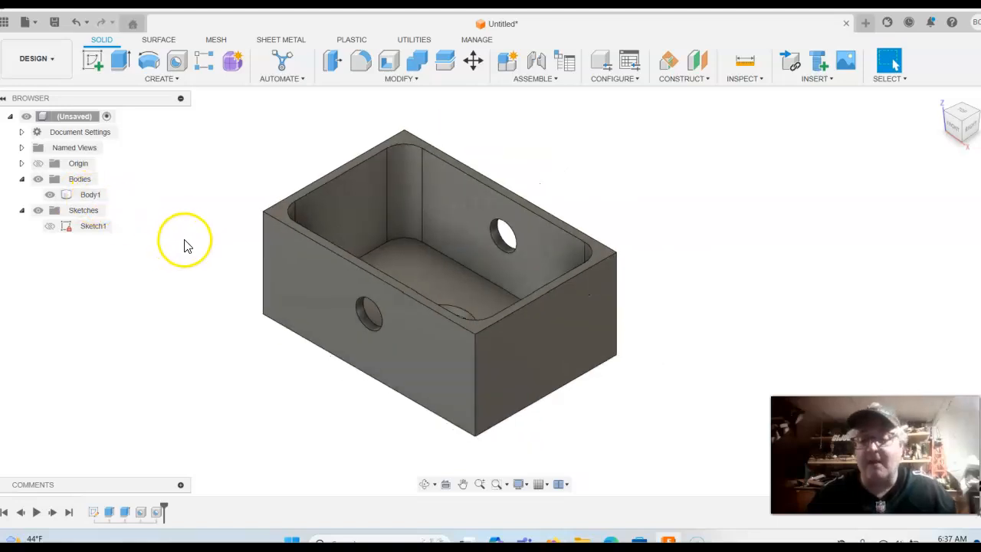
middle_click_drag(183, 246, 217, 243)
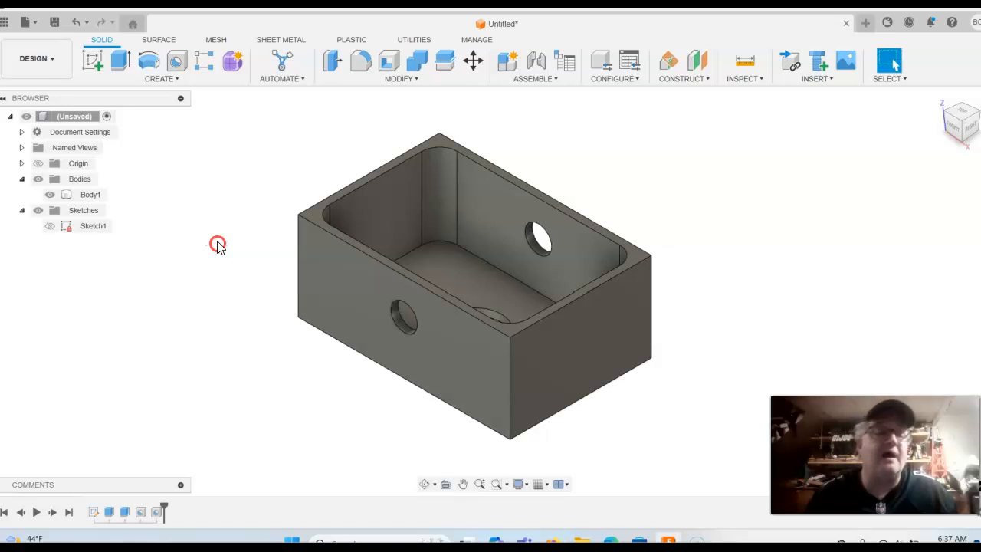
left_click(240, 181)
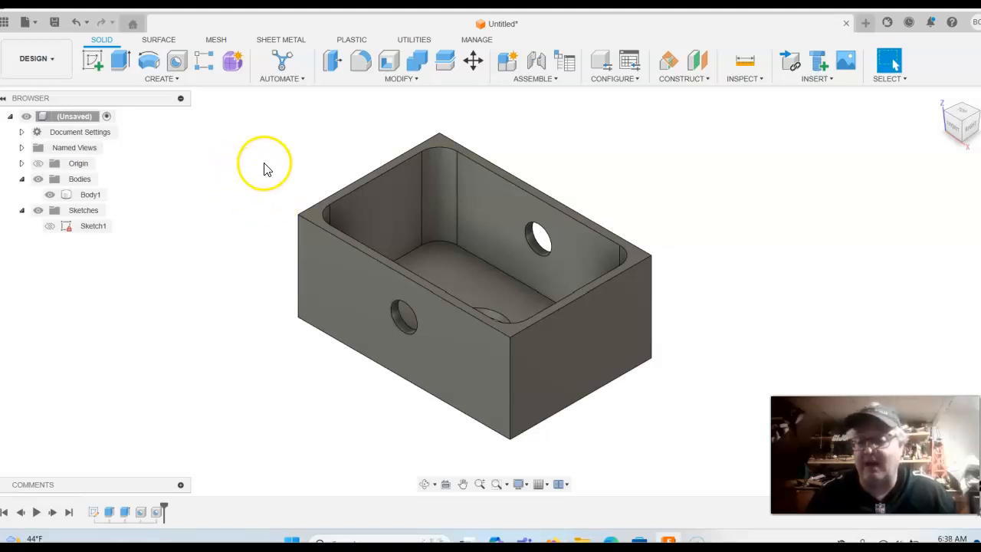
right_click(87, 197)
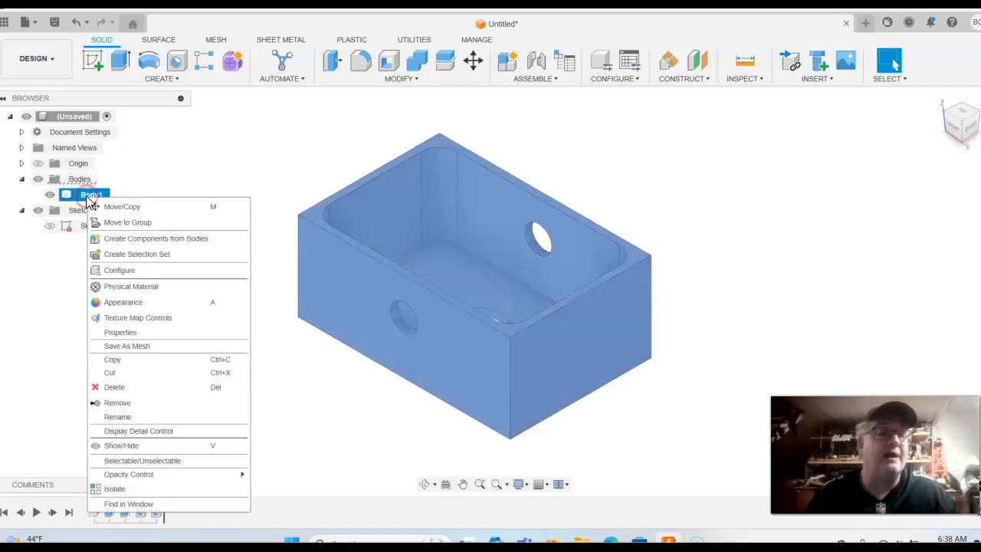
left_click(172, 241)
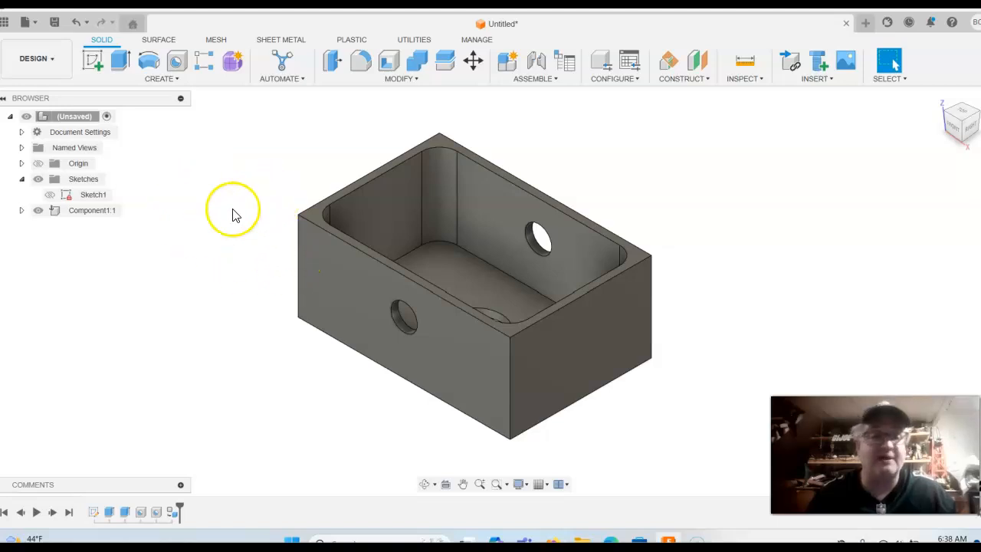
Rename Component1 to Housing in the browser
left_click(93, 210)
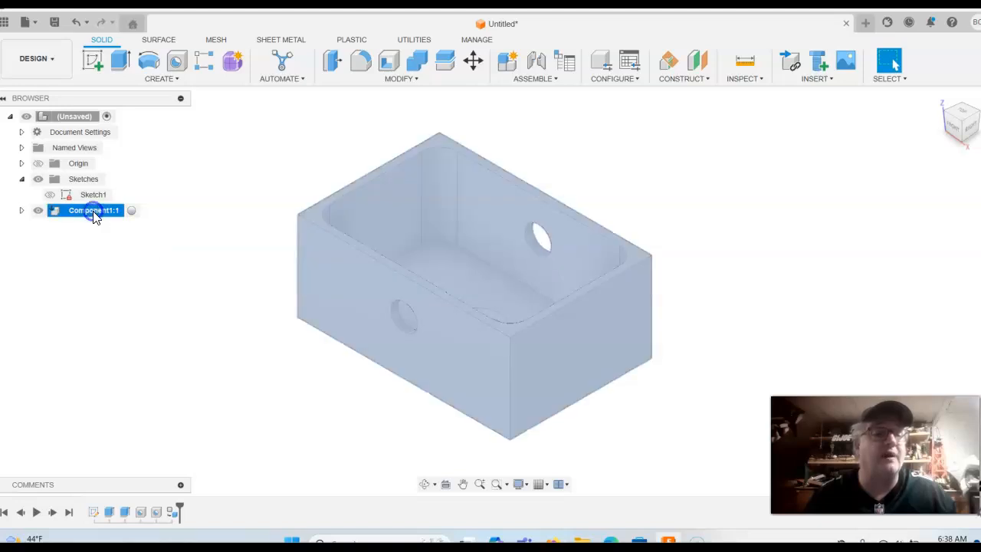
left_click(93, 212)
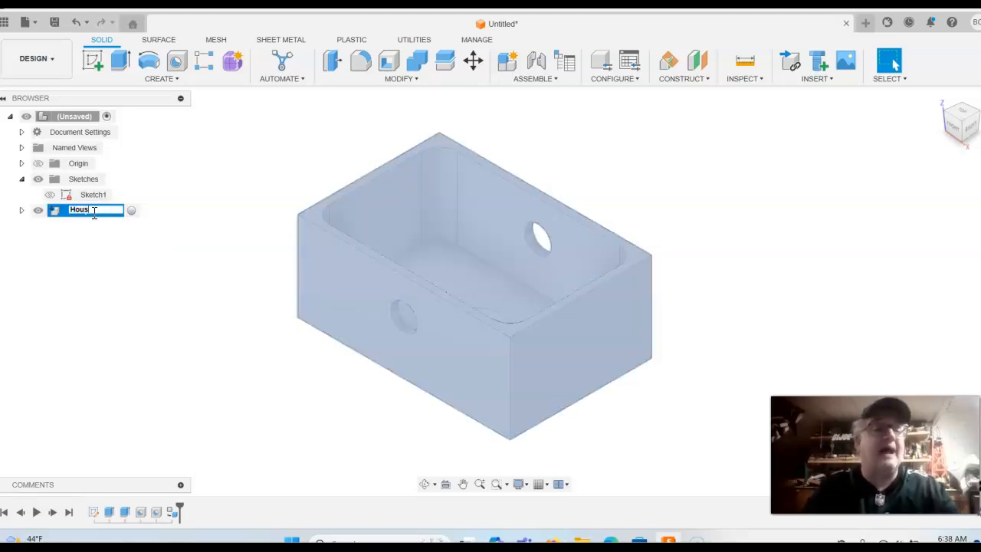
key("Return")
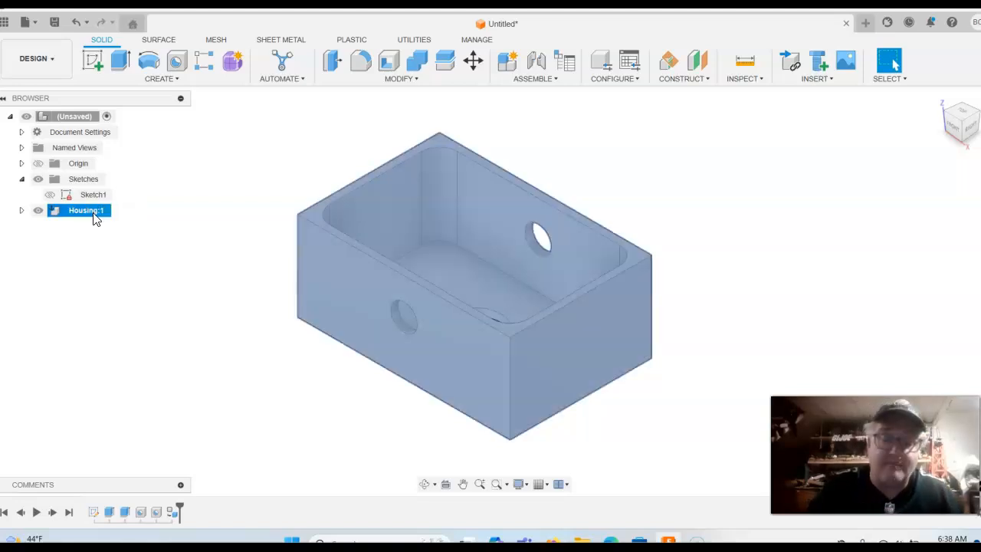
left_click(237, 284)
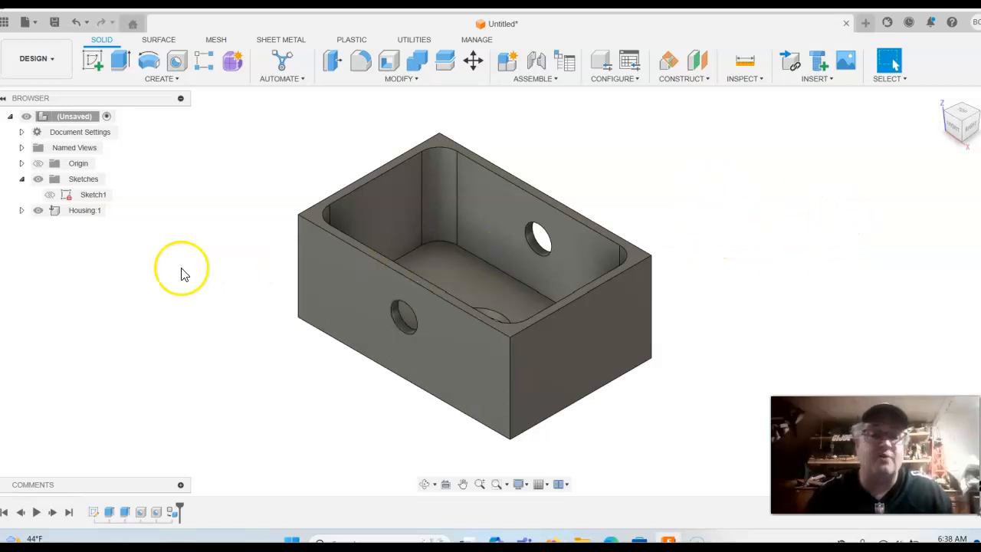
Drag Aluminum 6061 from the Metal library onto the Housing body and close the material panel
right_click(82, 211)
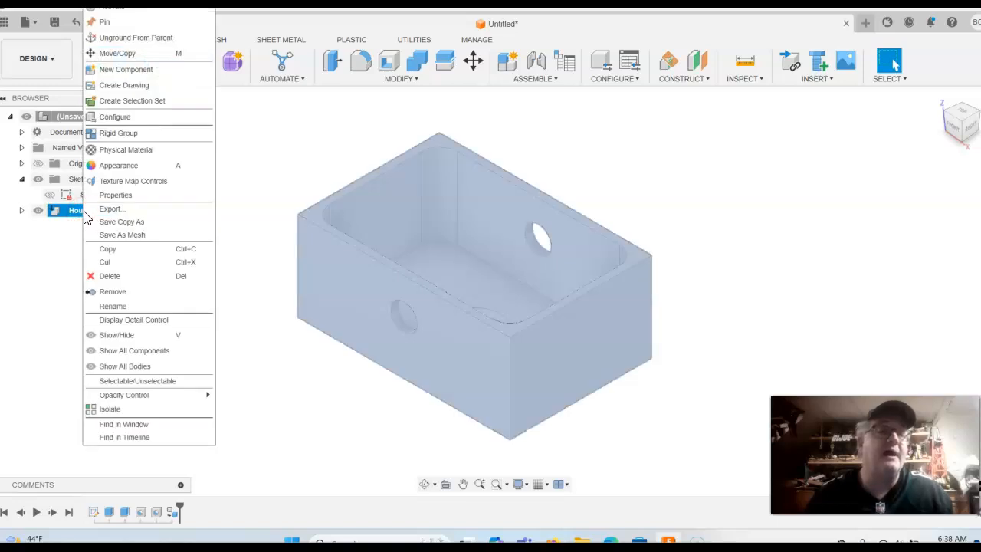
left_click(144, 150)
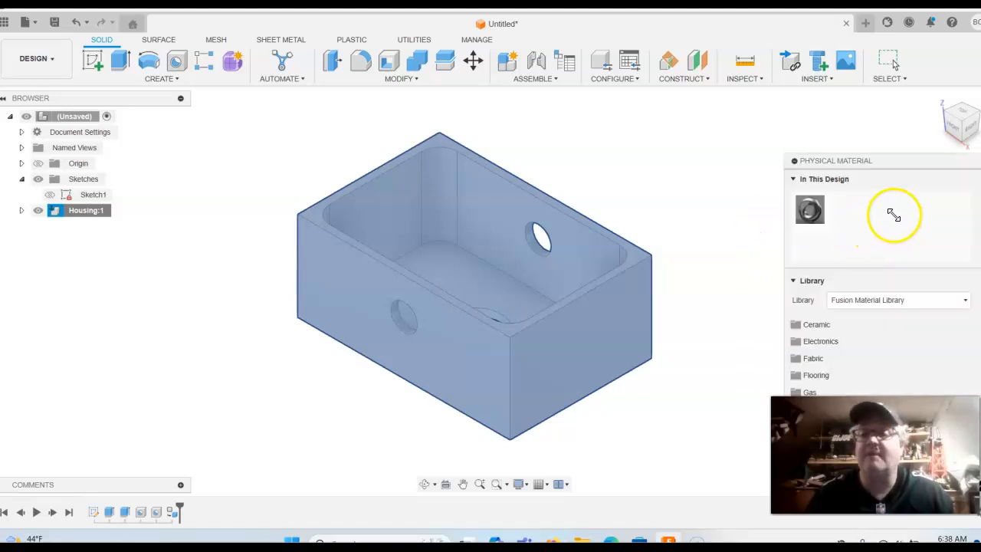
left_click_drag(895, 152, 804, 94)
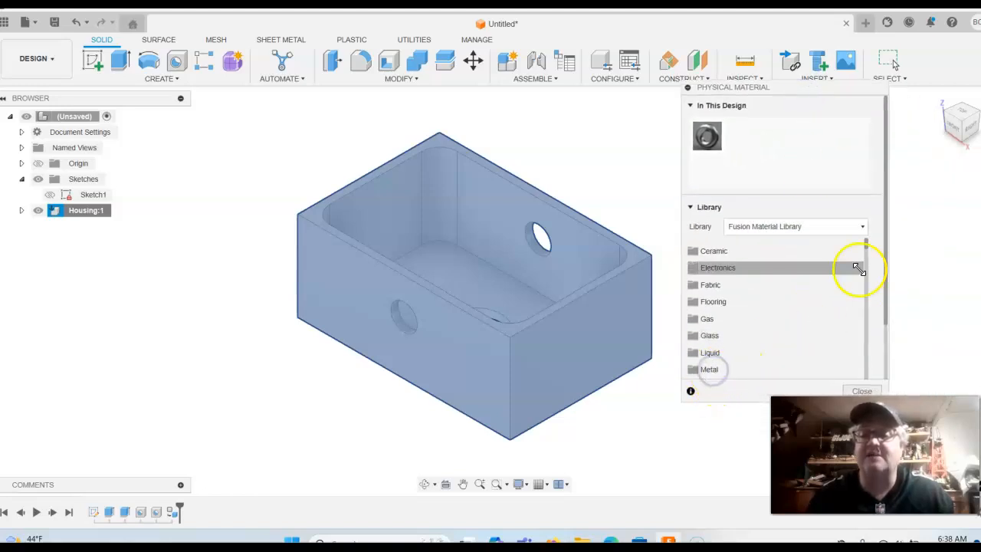
left_click_drag(866, 244, 872, 287)
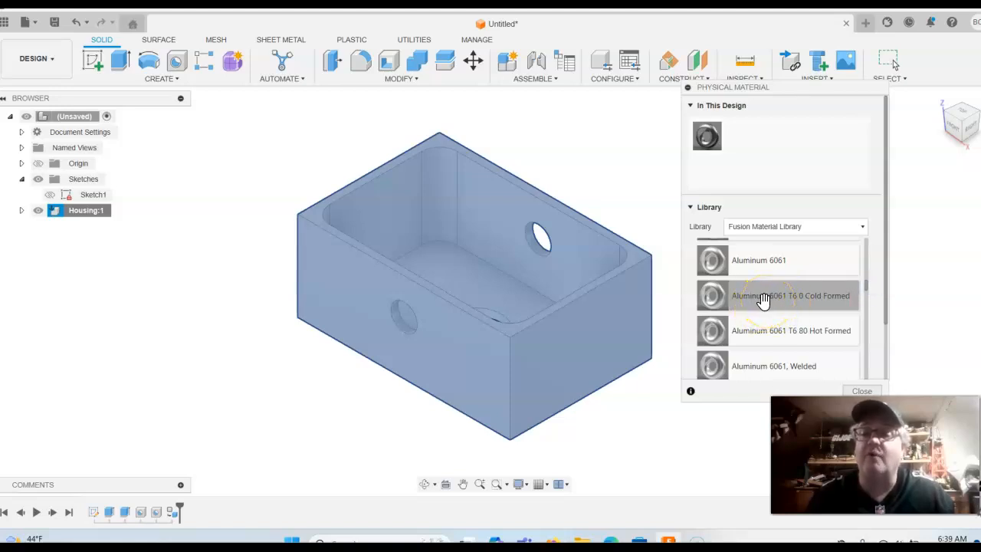
left_click_drag(710, 300, 621, 308)
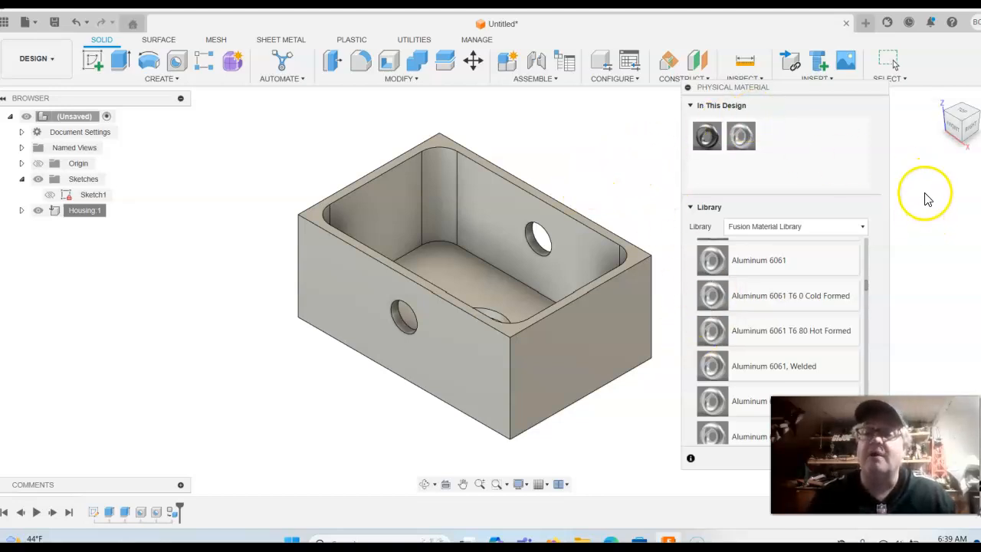
left_click_drag(816, 91, 712, 67)
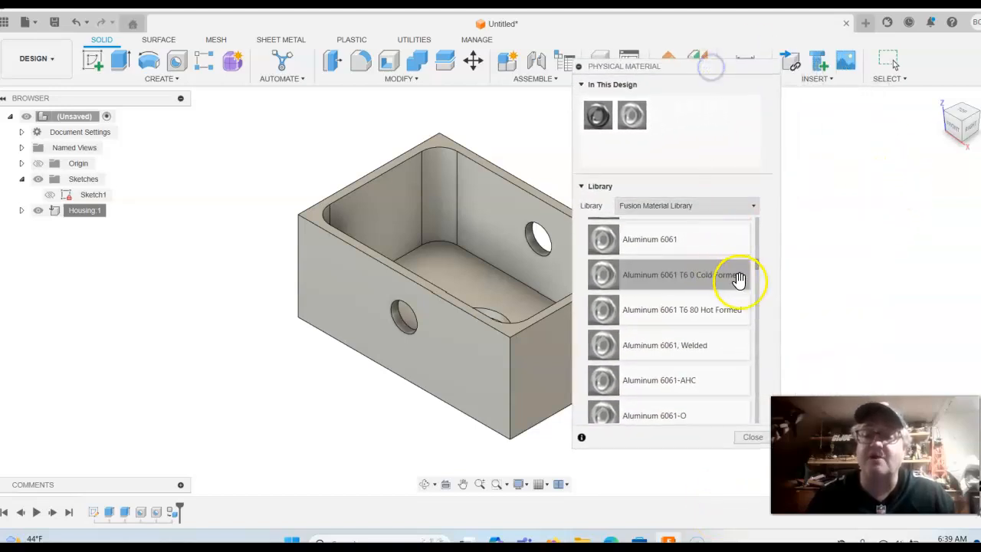
left_click(751, 437)
key("F6")
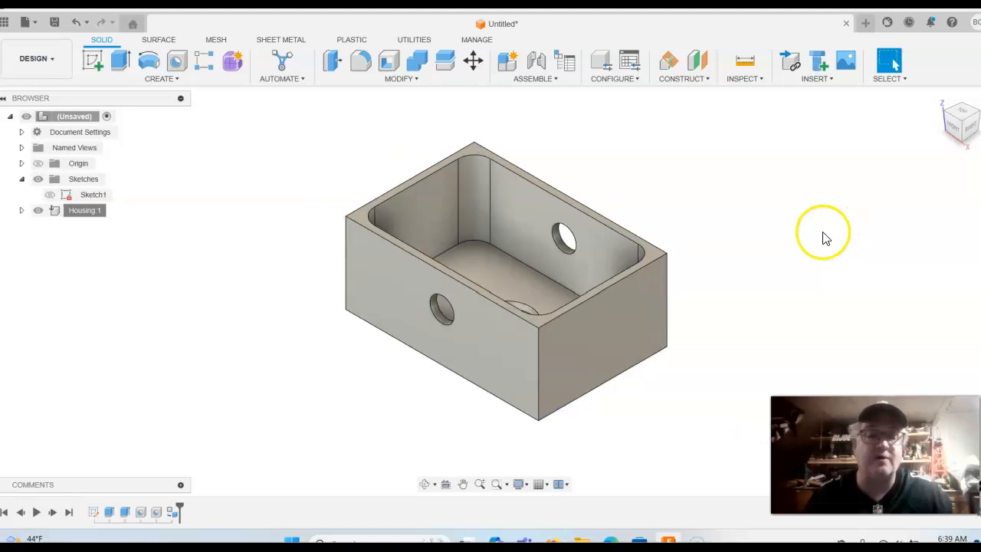
Start a new sketch on the box's bottom face
left_click(962, 114)
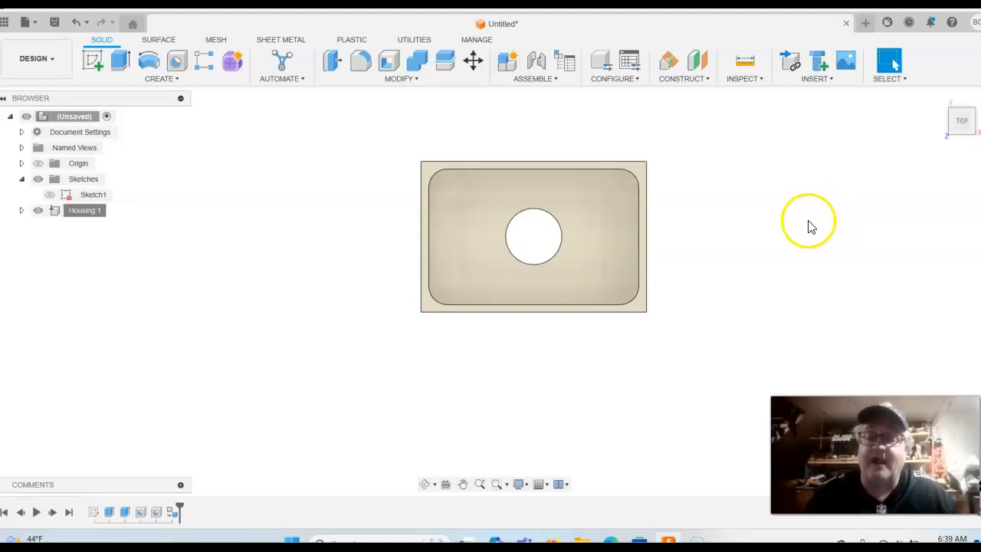
middle_click_drag(784, 247, 722, 275)
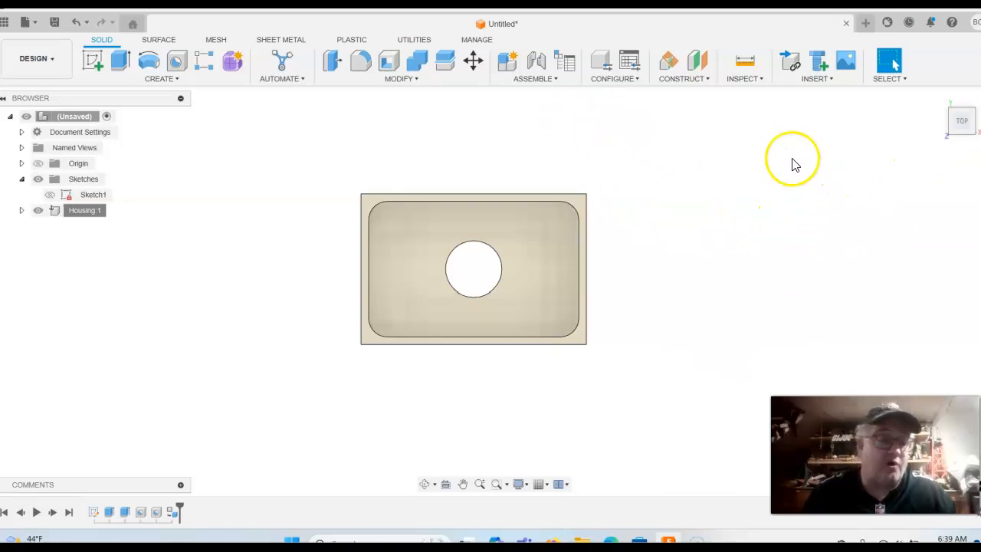
left_click(132, 153)
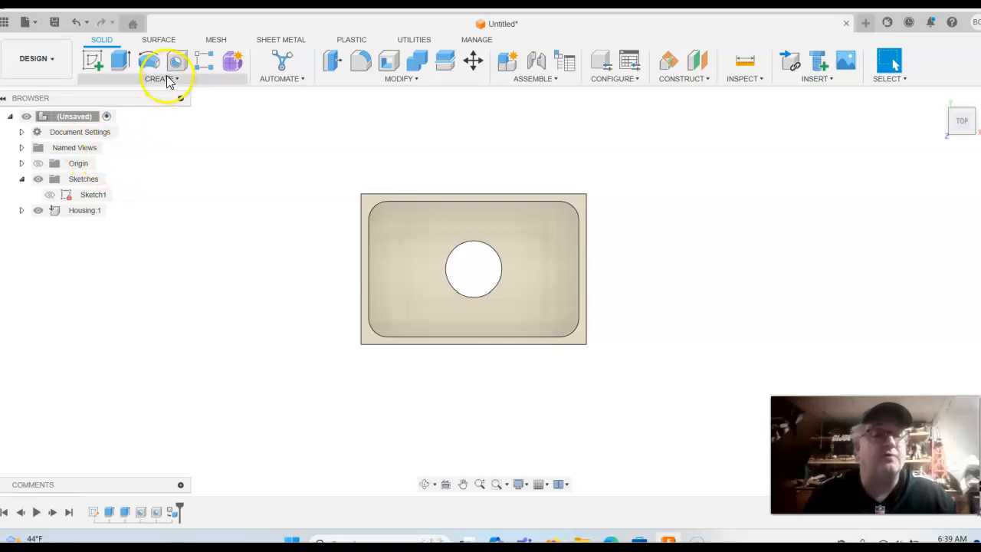
left_click(95, 65)
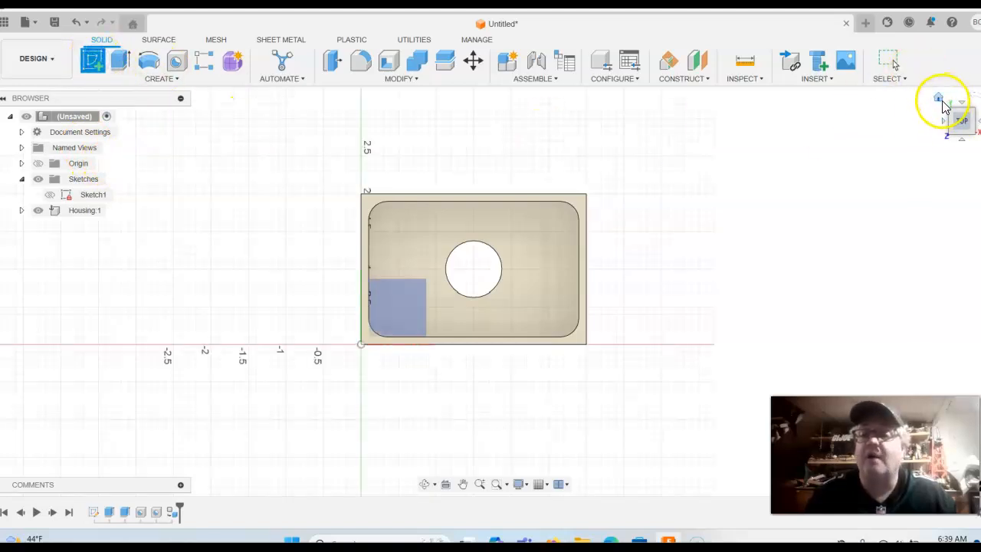
left_click(940, 98)
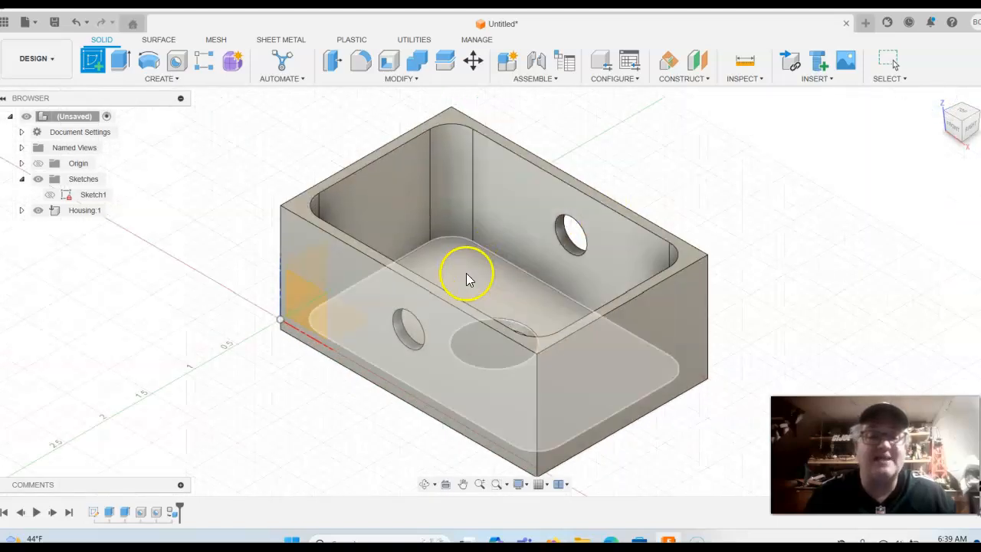
left_click(466, 266)
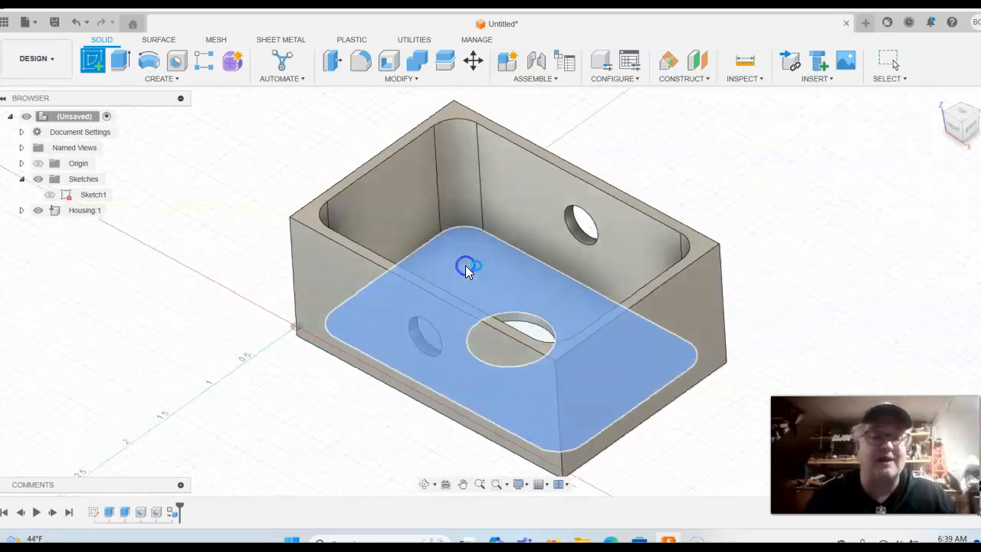
middle_click_drag(320, 212, 184, 281)
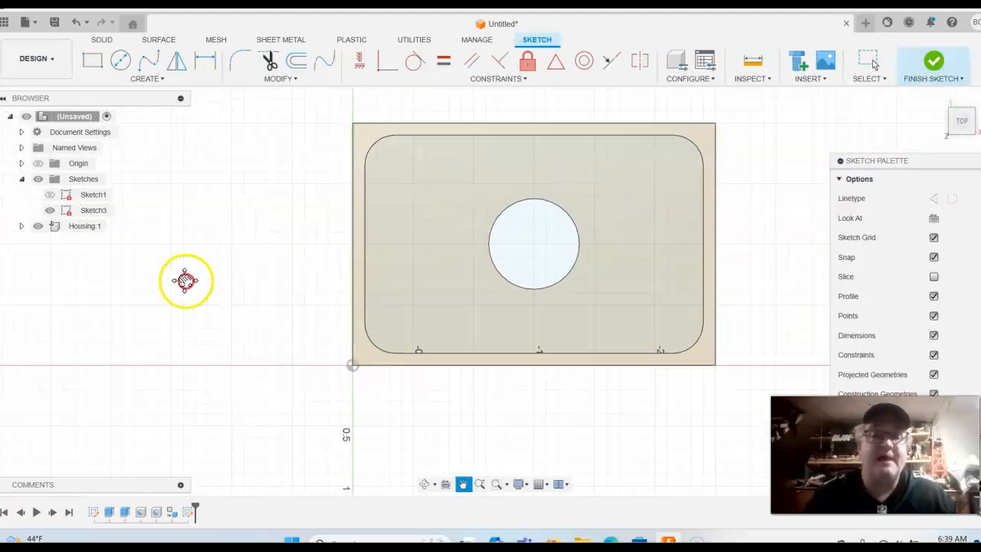
Project the floor hole circle into the sketch and finish it
left_click(167, 79)
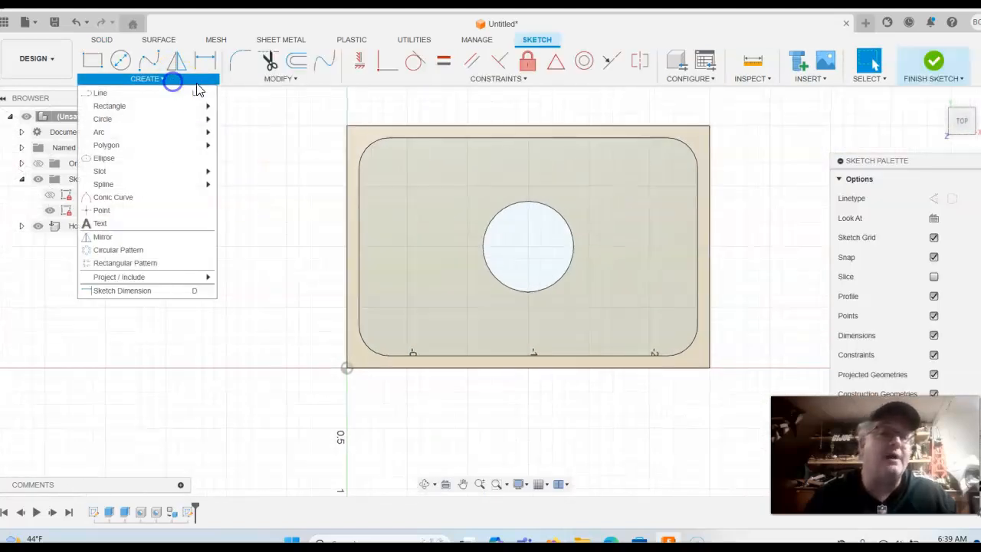
mouse_move(121, 280)
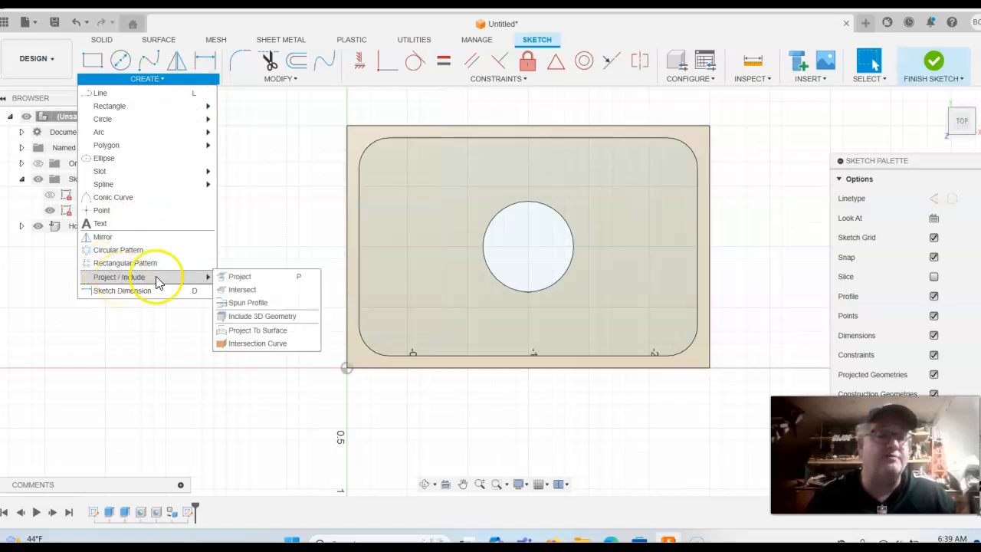
left_click(241, 283)
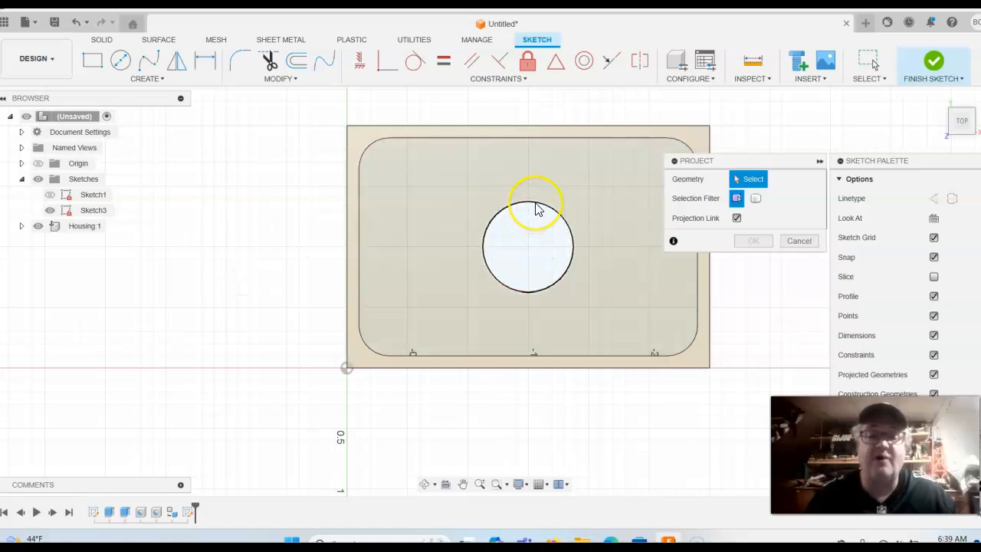
left_click(534, 205)
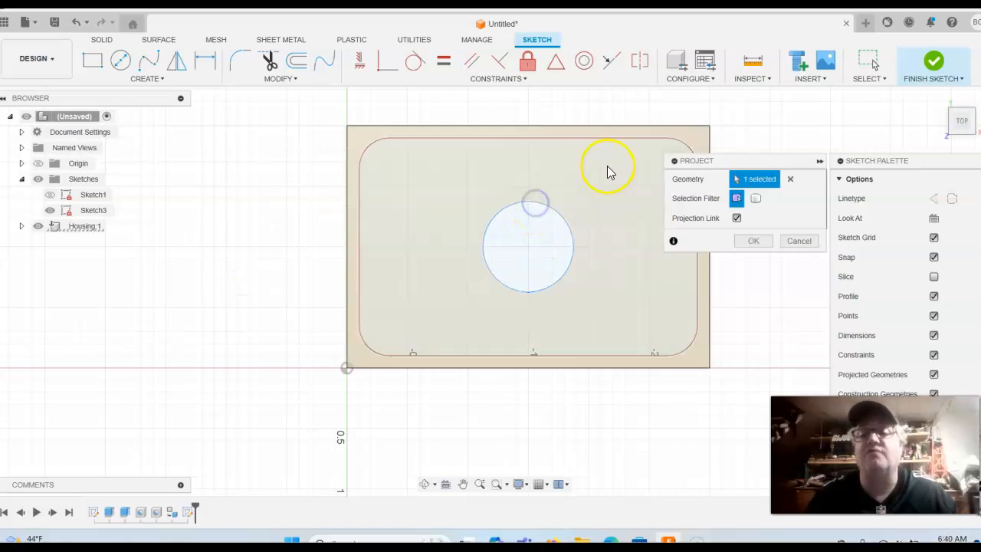
left_click(754, 242)
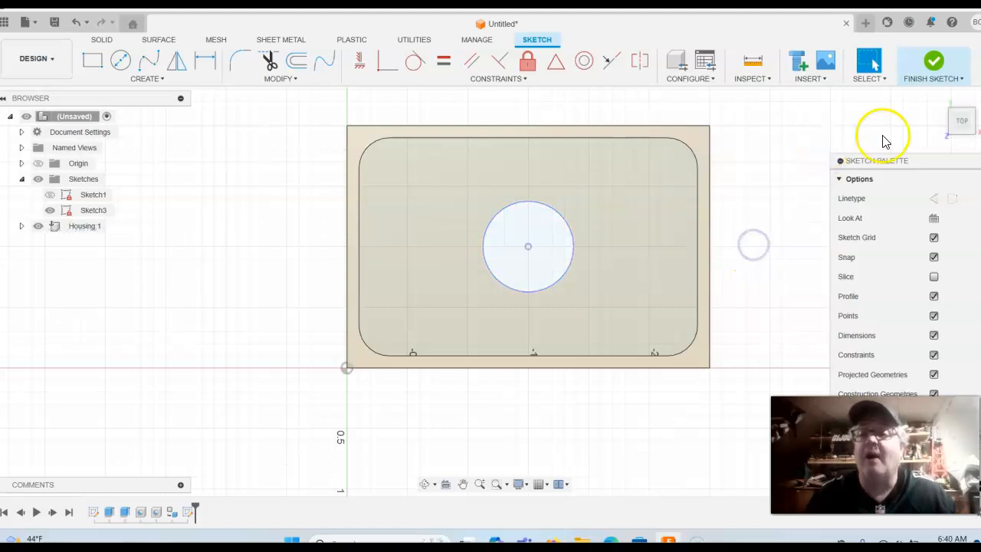
left_click(930, 66)
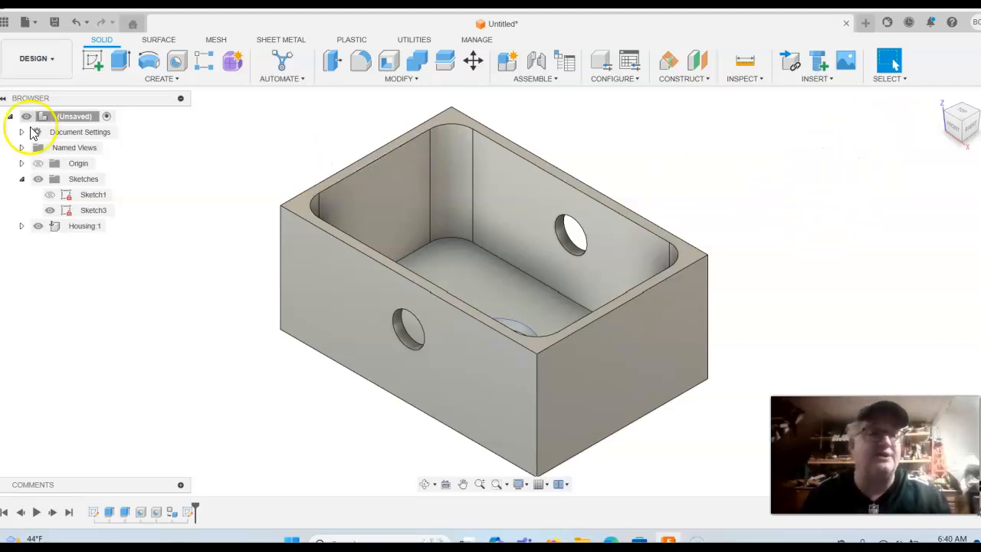
Extrude the projected circle To Object, the box's bottom face, as a New Component
left_click(119, 61)
middle_click_drag(581, 135, 495, 334)
left_click(470, 304)
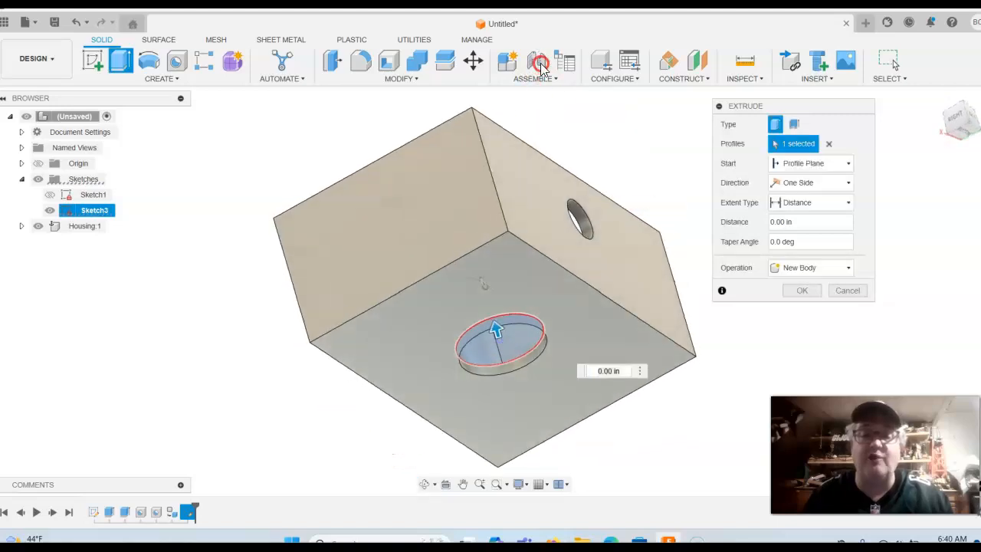
left_click(849, 204)
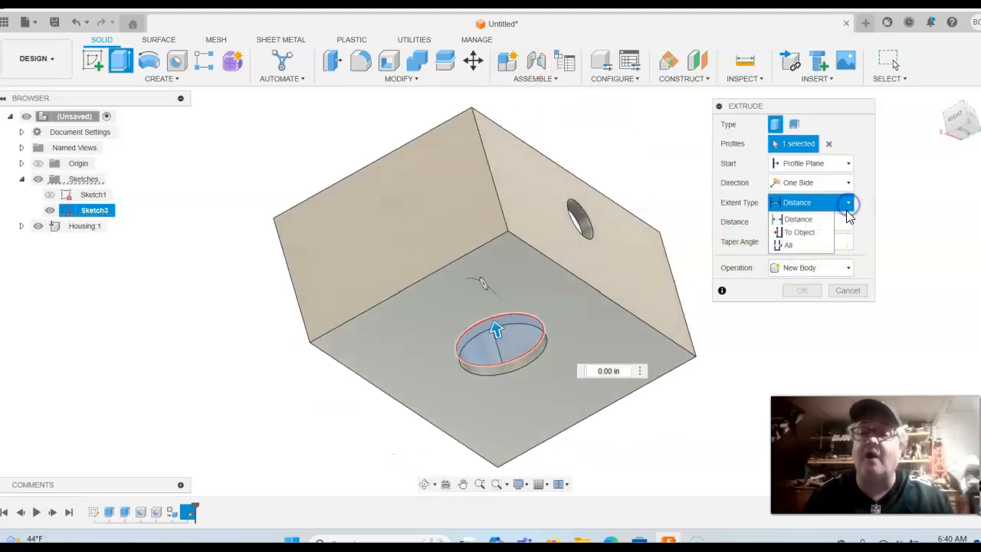
left_click(801, 232)
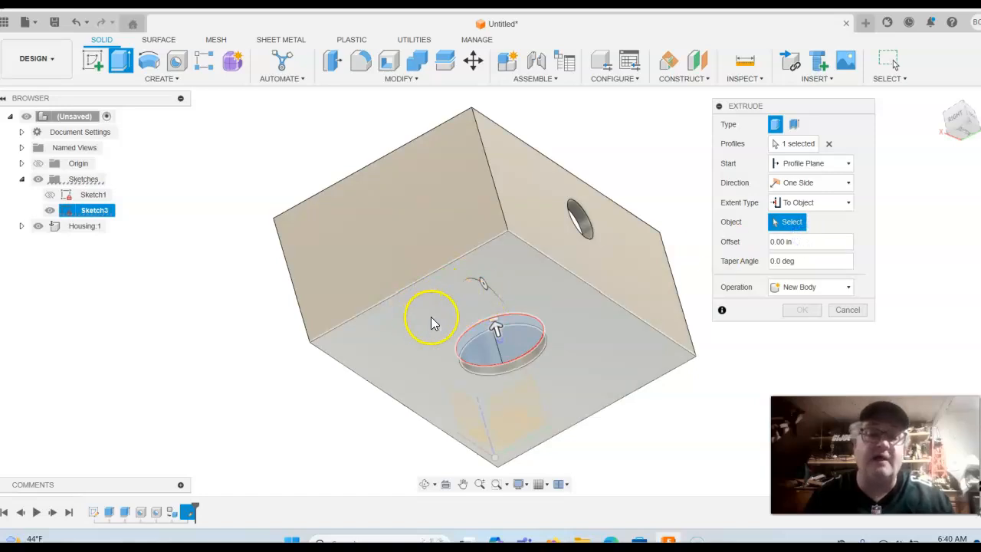
left_click(431, 322)
middle_click_drag(221, 328, 237, 312)
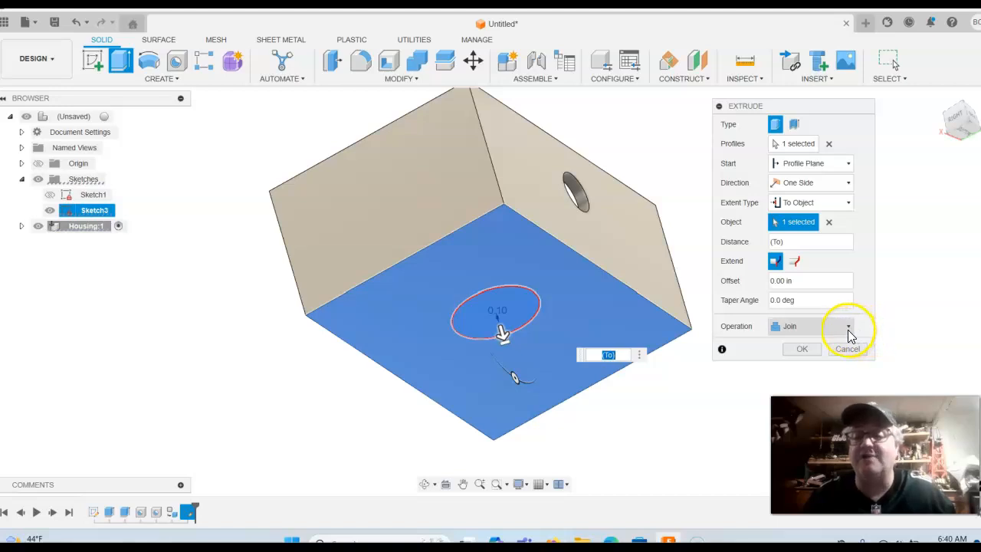
left_click_drag(830, 110, 769, 42)
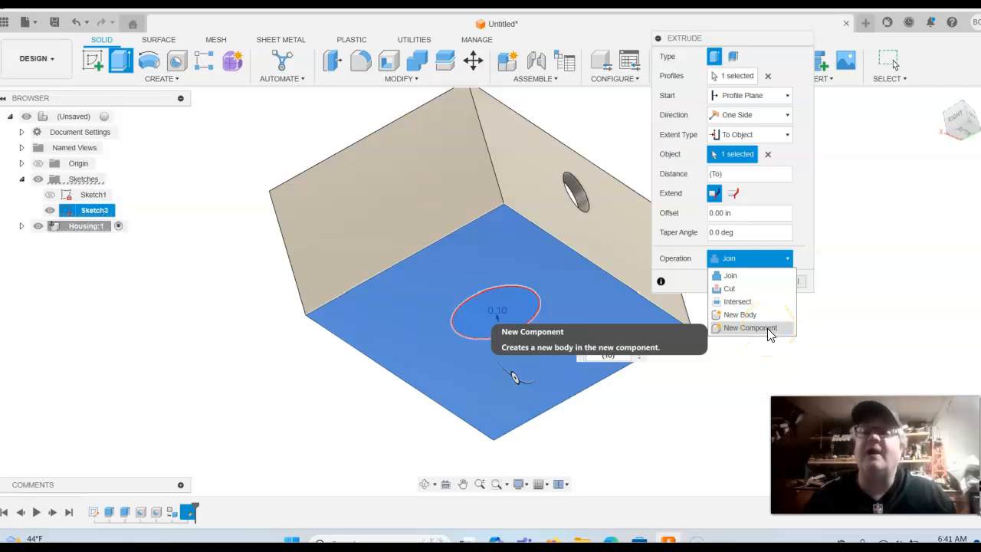
left_click(767, 328)
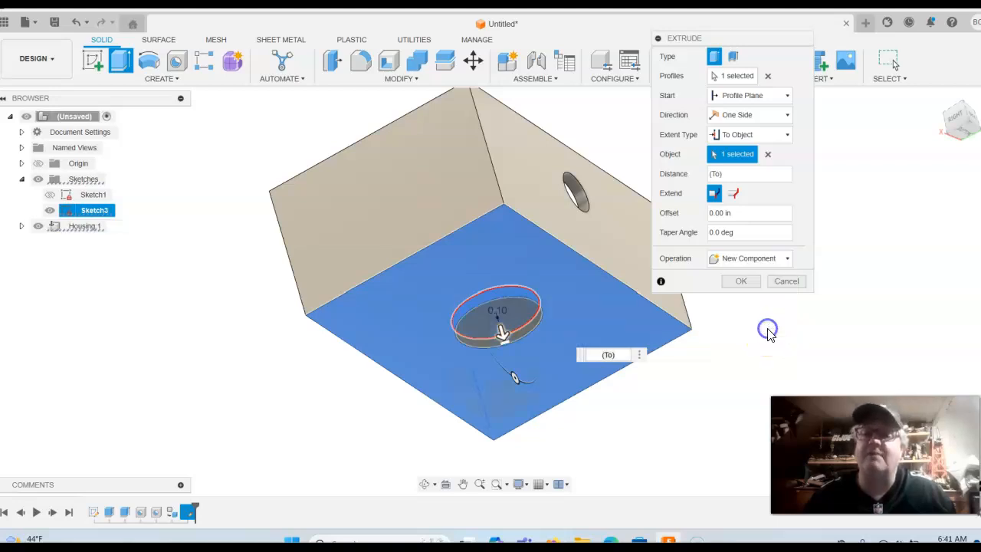
left_click(748, 282)
left_click(939, 98)
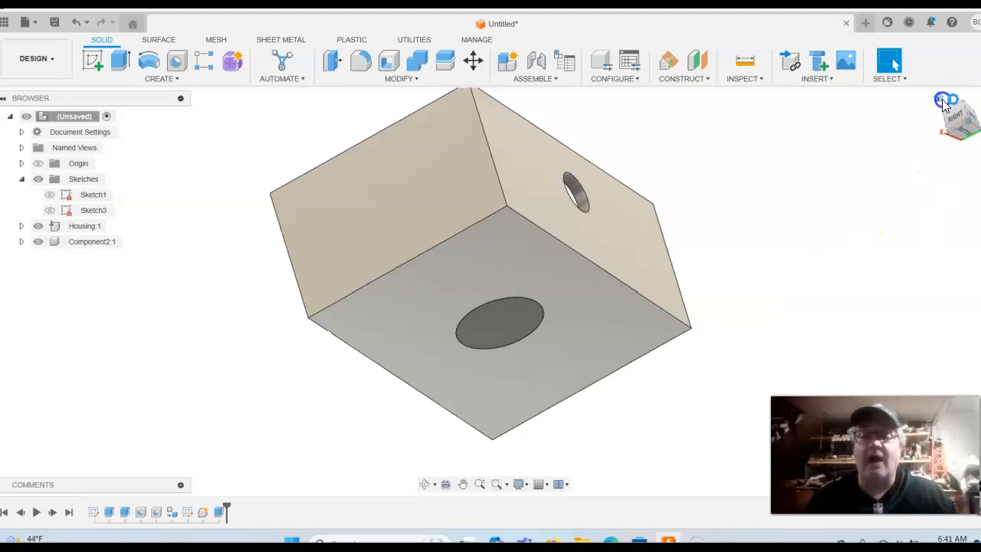
left_click(968, 119)
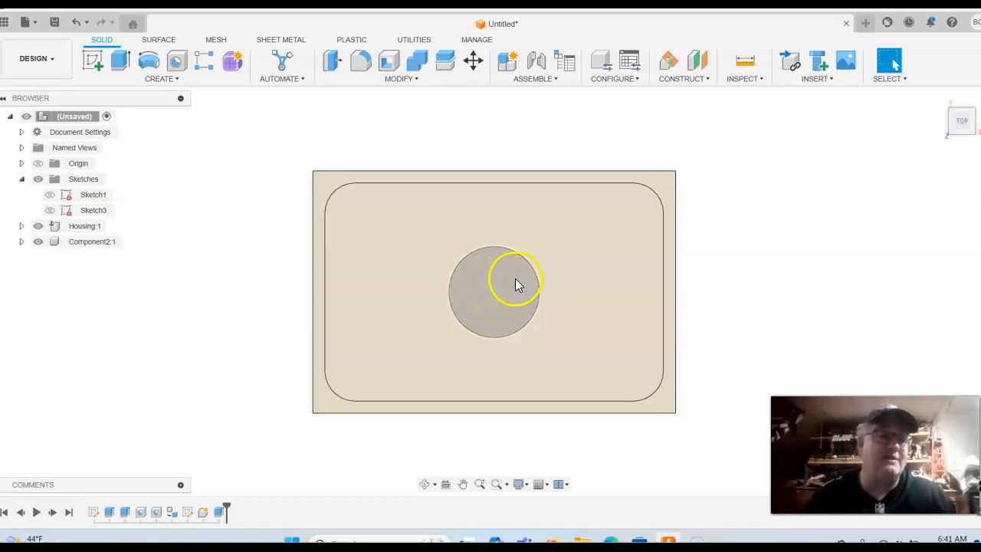
scroll(783, 230, "down", 2)
scroll(778, 228, "down", 1)
middle_click_drag(772, 225, 741, 227)
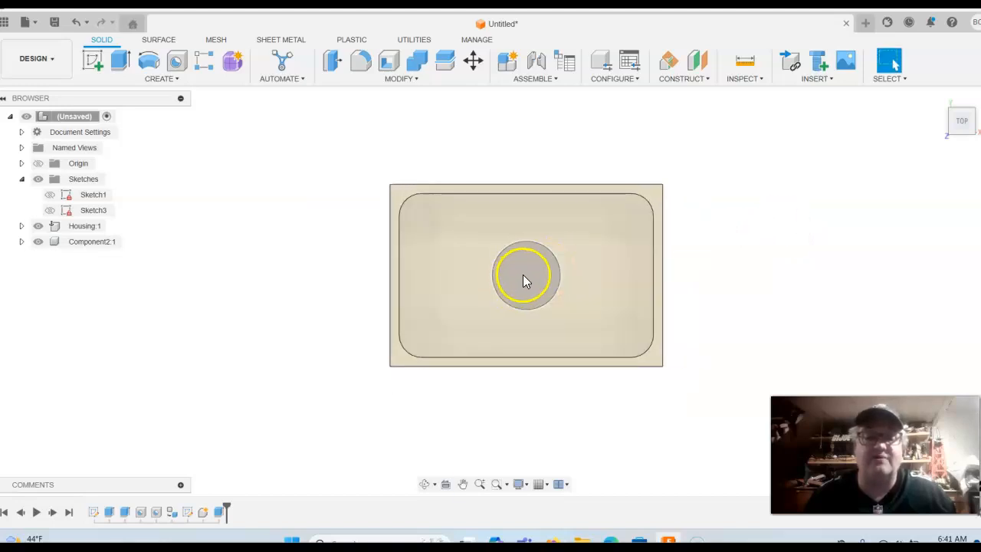
left_click_drag(526, 277, 799, 228)
middle_click_drag(823, 313, 761, 326)
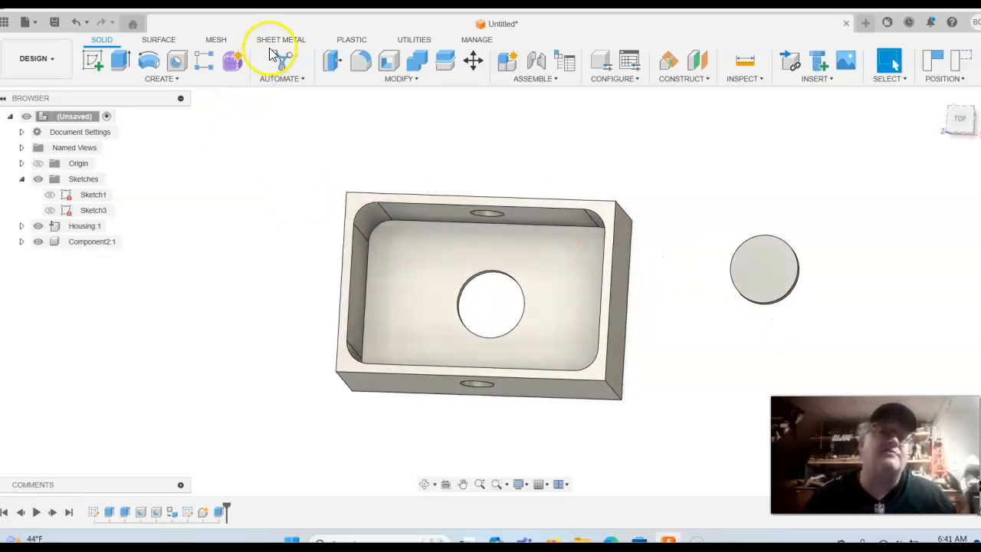
left_click(75, 22)
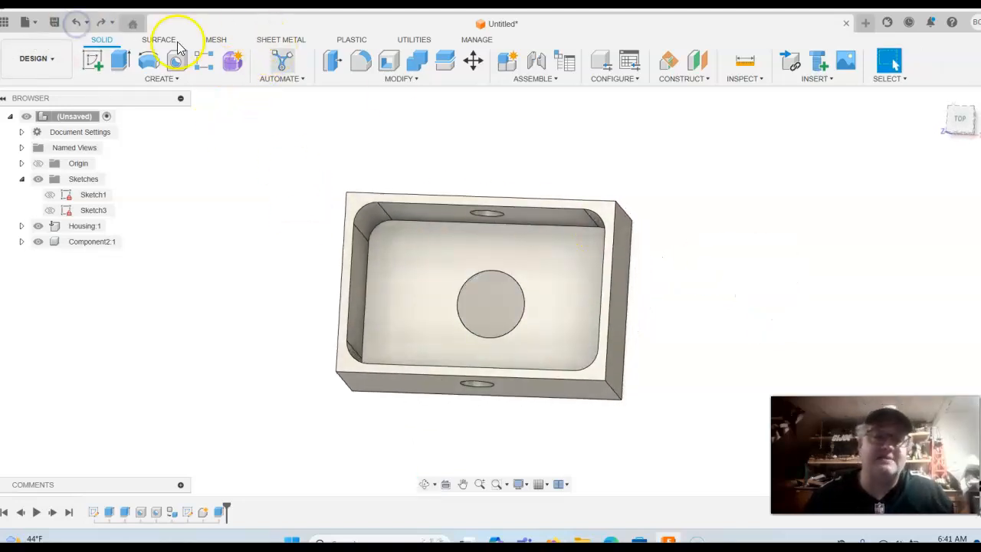
left_click(963, 121)
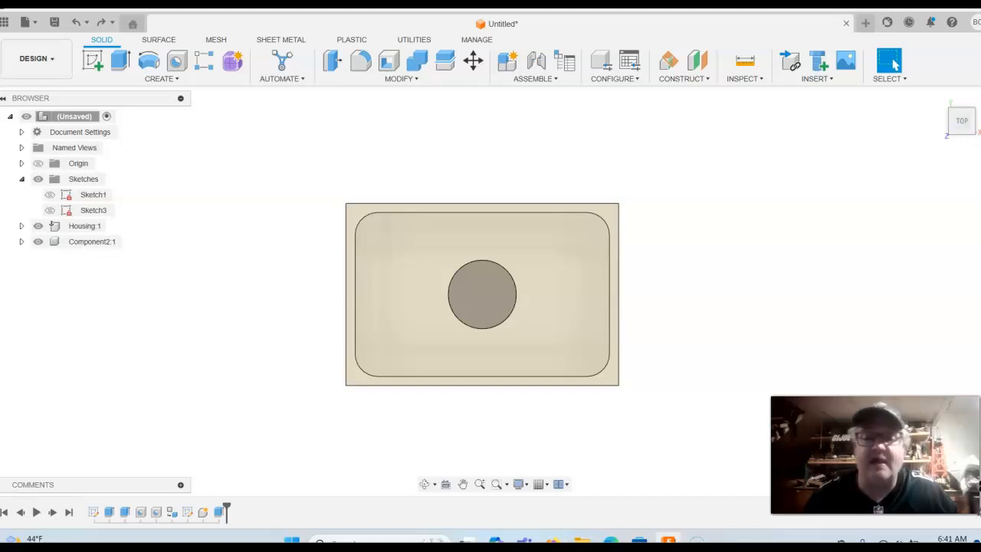
Start a sketch on the disc face and draw a 1.75 in circle at its centre
left_click(93, 64)
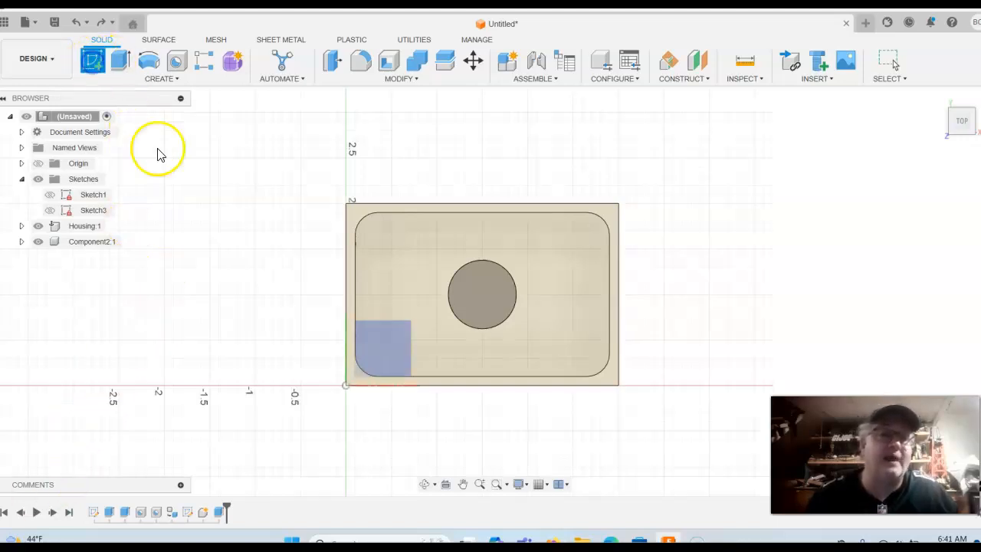
left_click(474, 287)
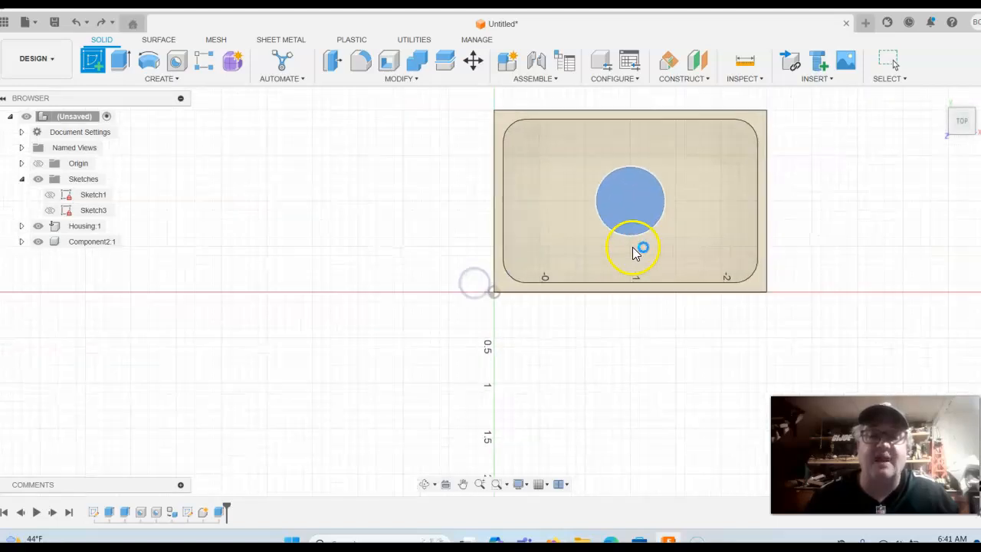
middle_click_drag(694, 364, 546, 429)
left_click(120, 59)
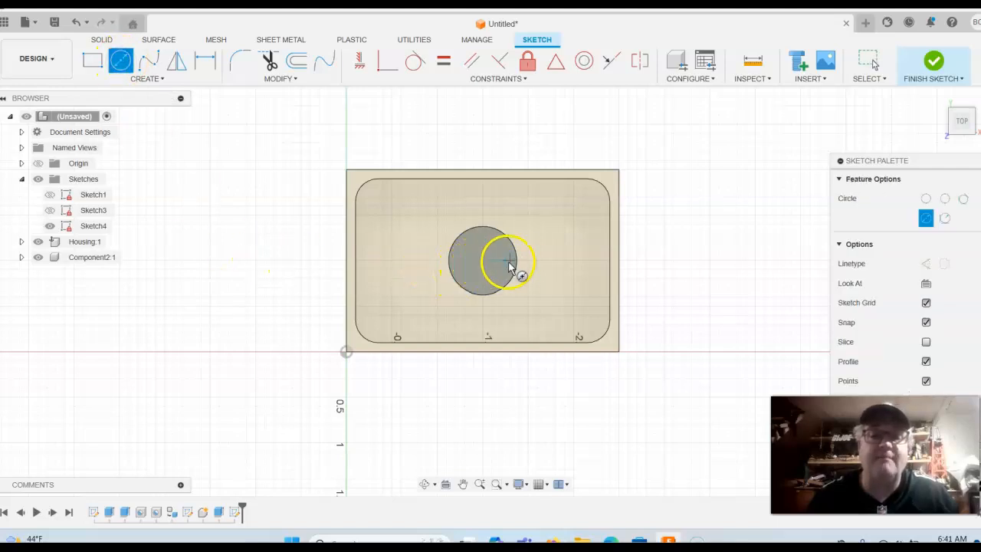
left_click(482, 262)
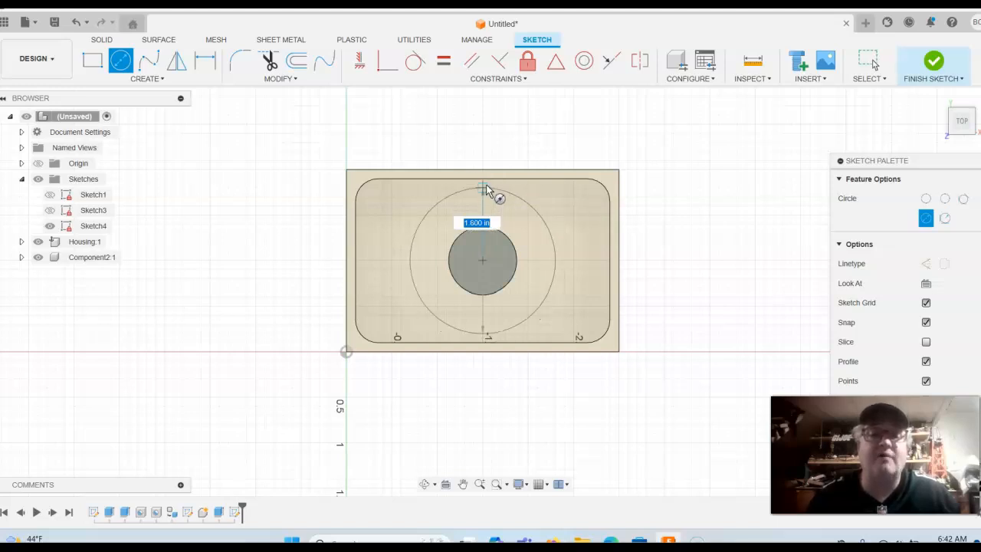
key("Tab")
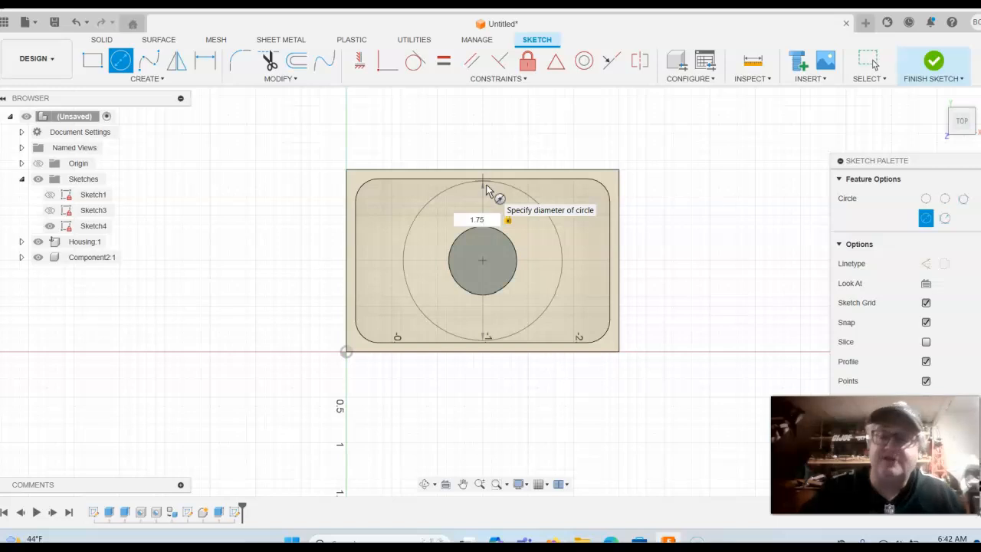
key("Return")
key("Escape")
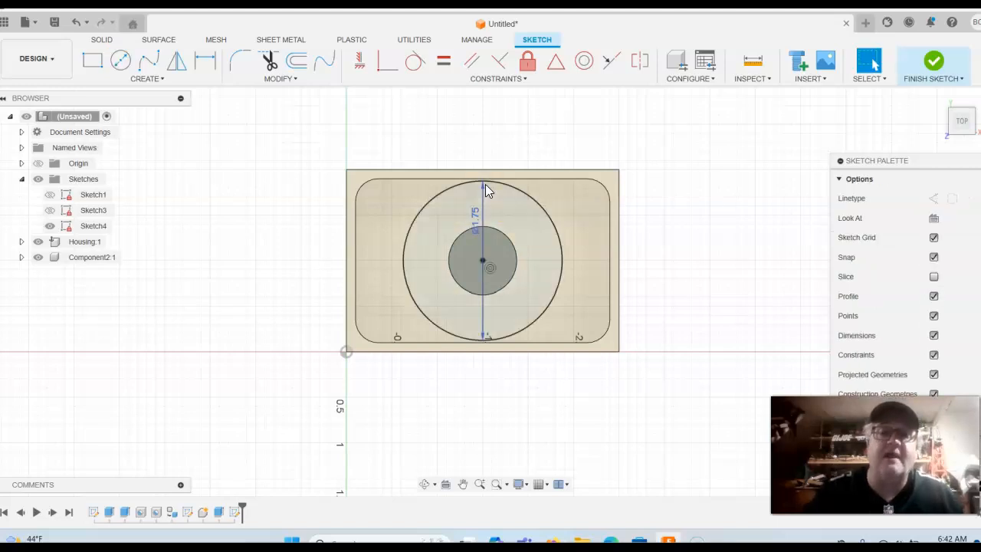
Draw a 0.25 in circle near the top of the large circle
left_click(122, 62)
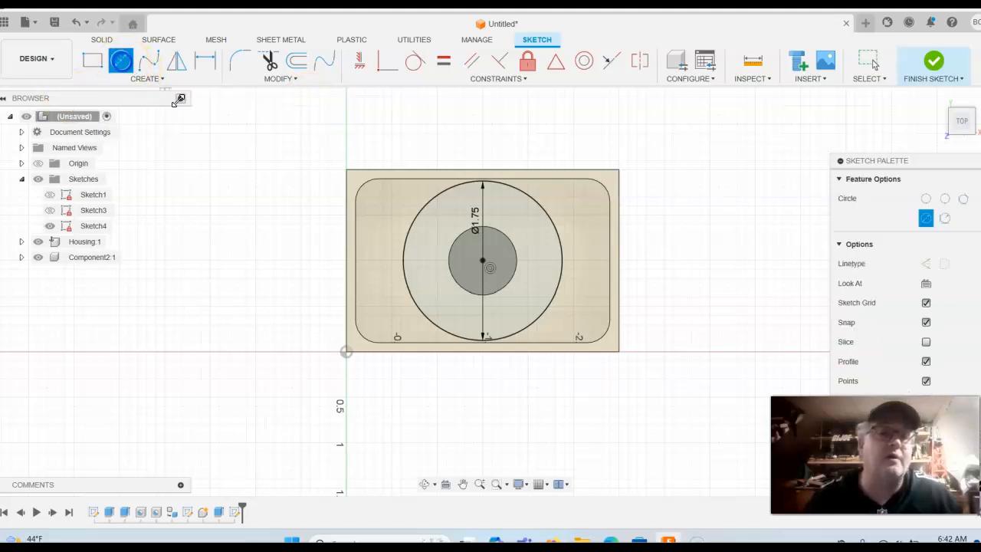
left_click(483, 202)
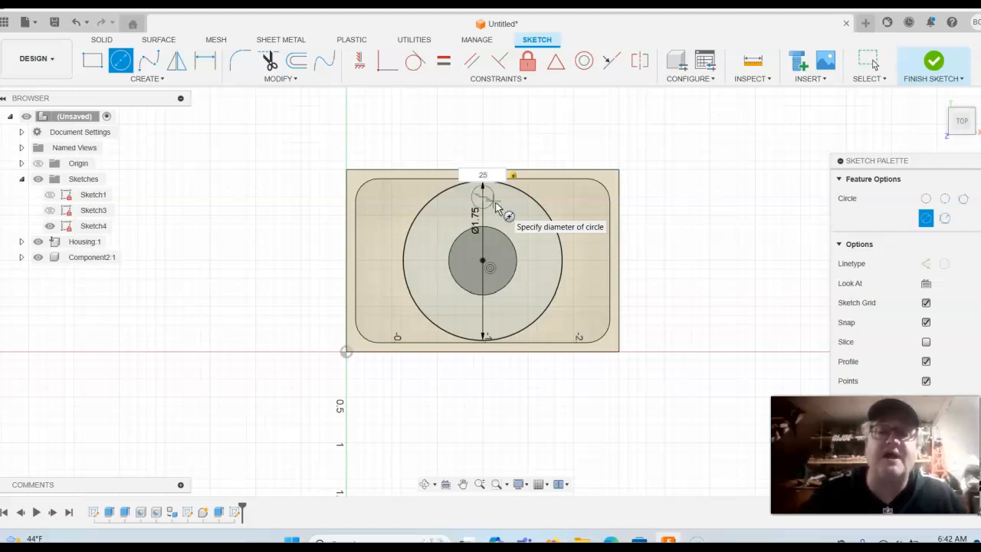
key("Return")
key("Escape")
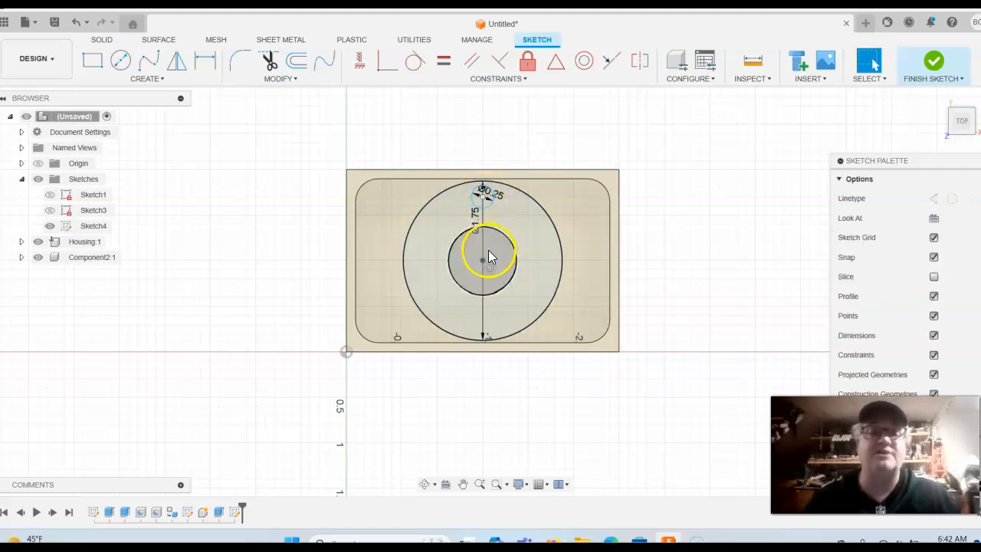
Dimension the small circle's offset from centre to 0.625 in and finish the sketch
left_click(205, 62)
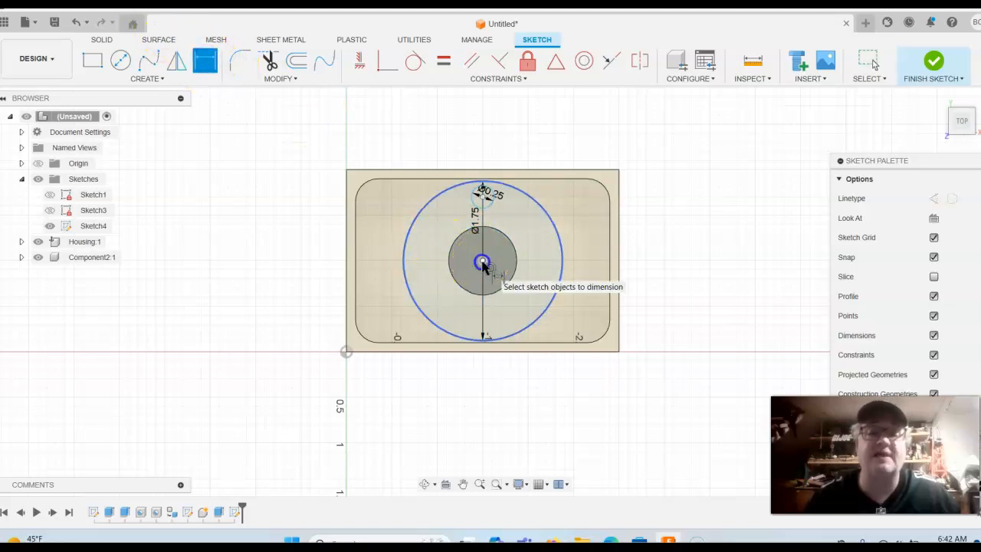
left_click(479, 203)
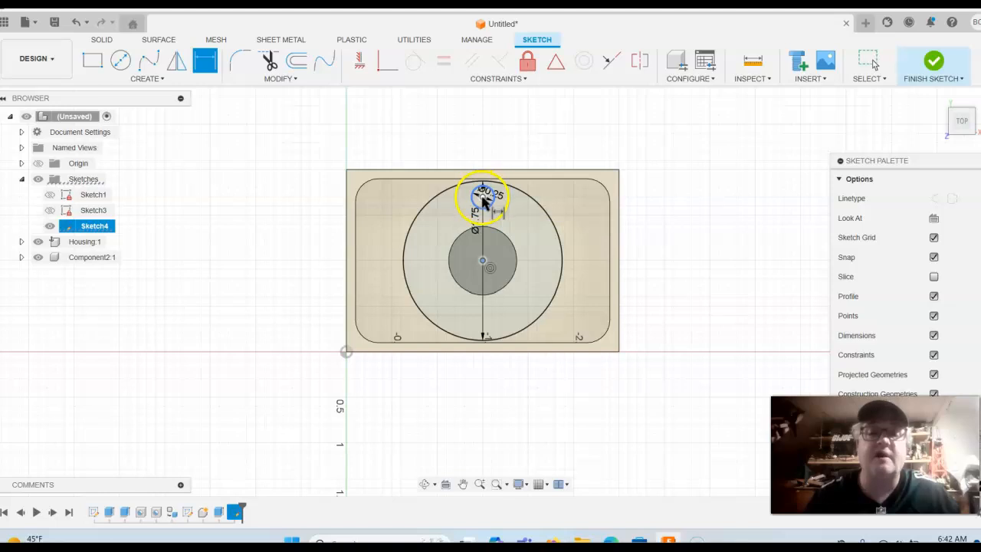
left_click(552, 224)
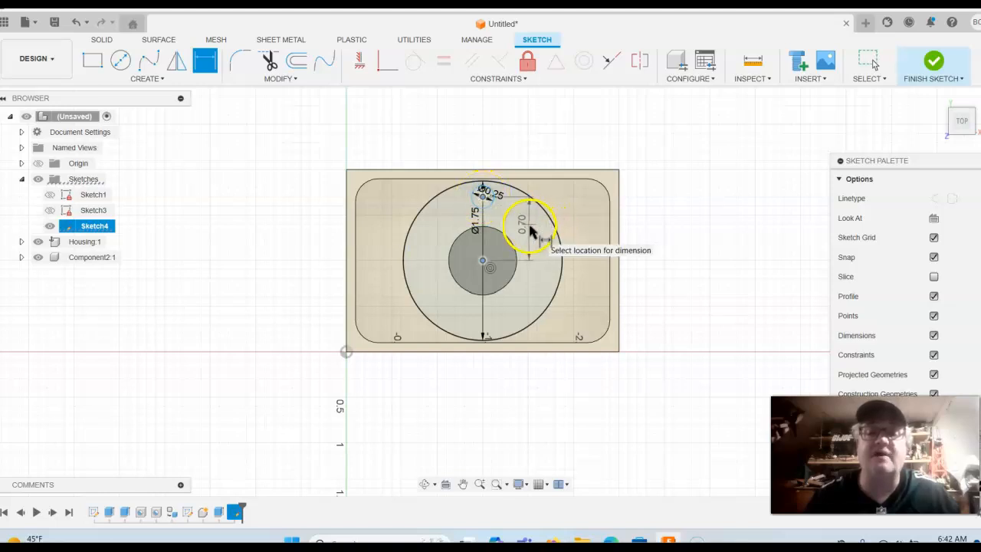
left_click(531, 231)
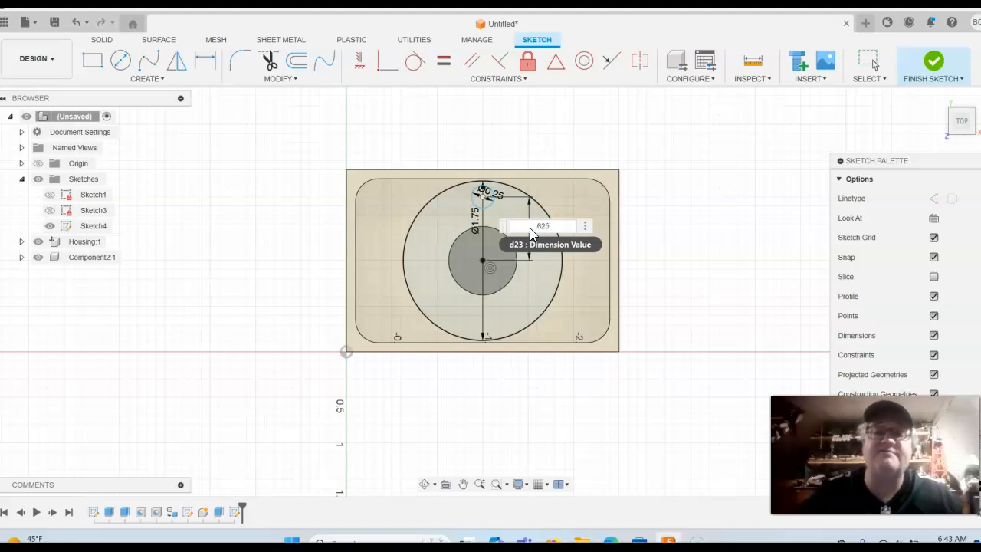
key("Return")
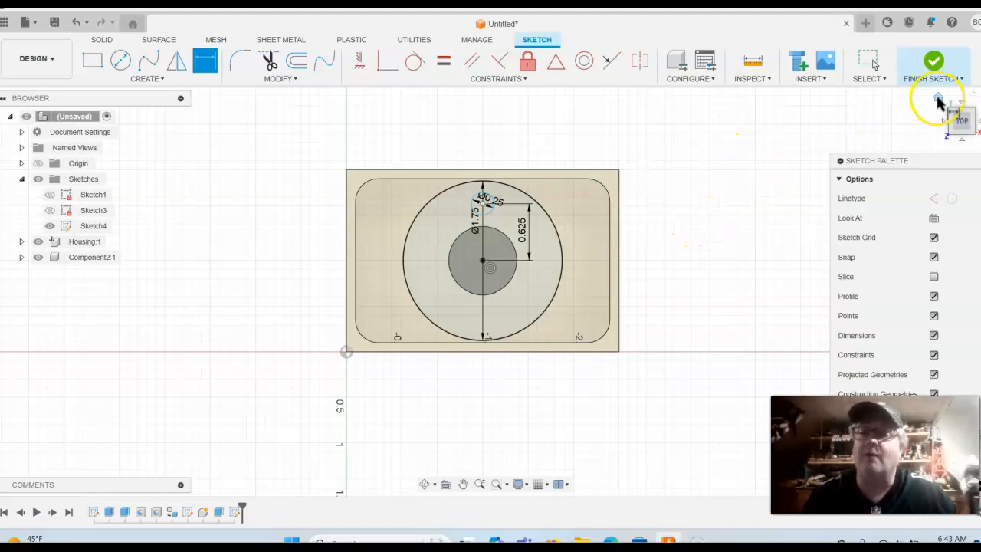
left_click(935, 61)
Extrude the ring and inner circle profiles 0.25 in using a Join operation
middle_click_drag(742, 289, 705, 265, "shift")
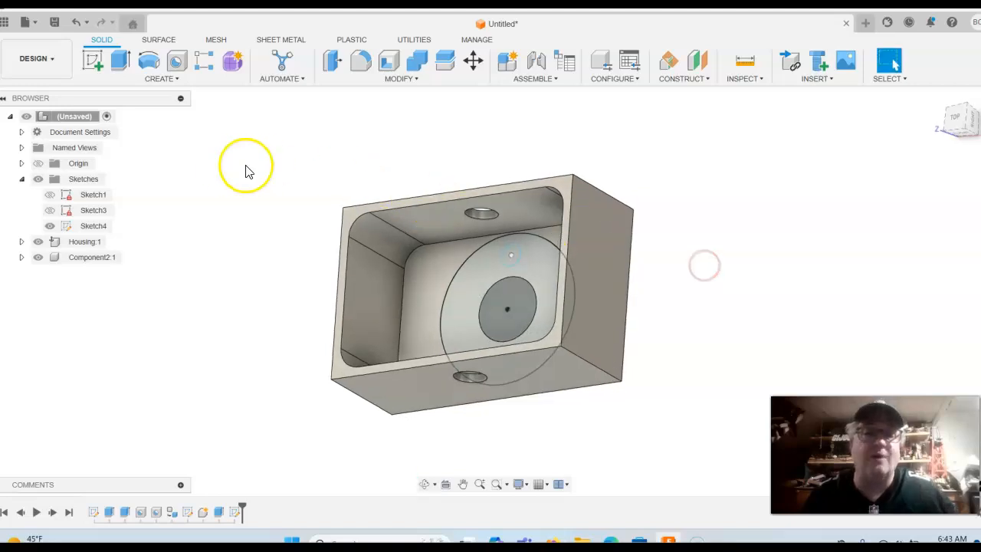
left_click(120, 60)
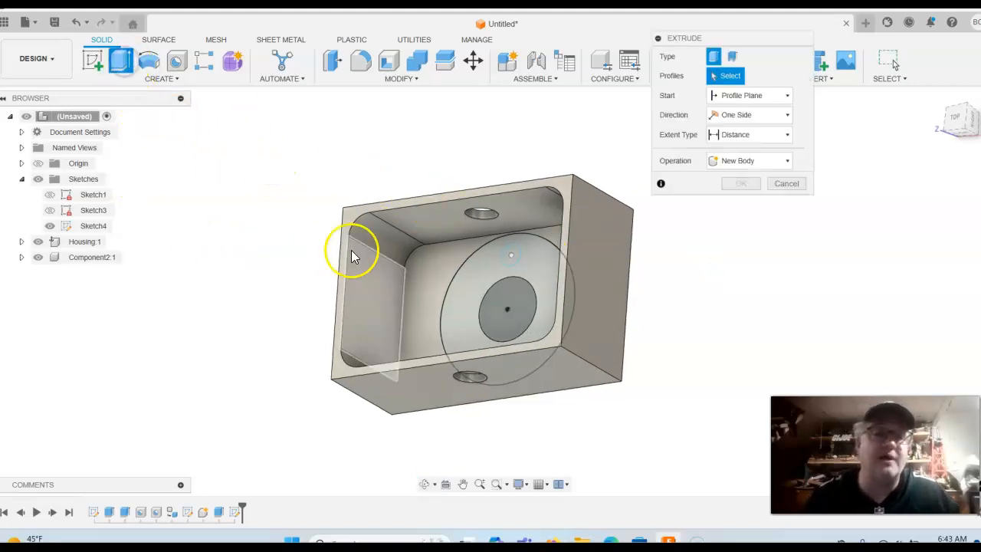
left_click(469, 279)
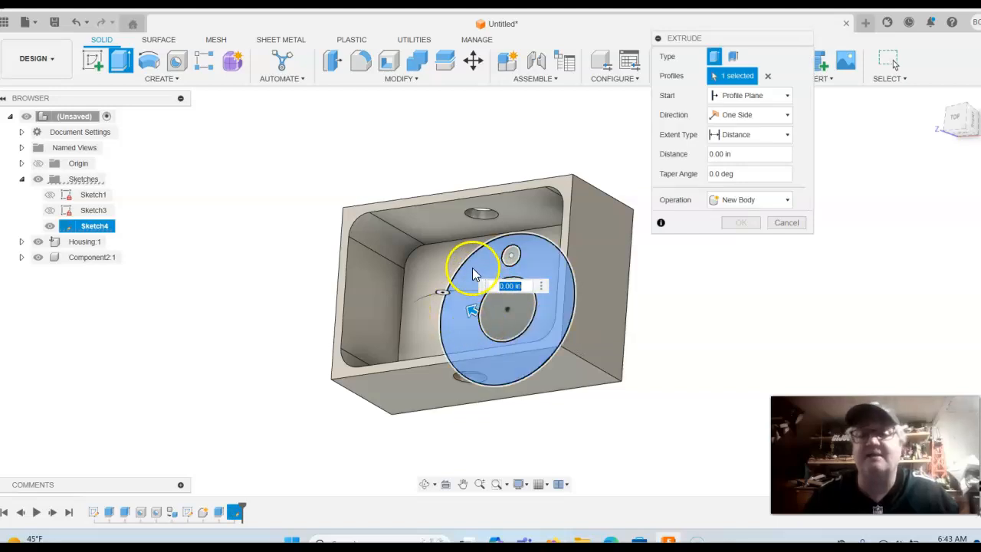
left_click(498, 325)
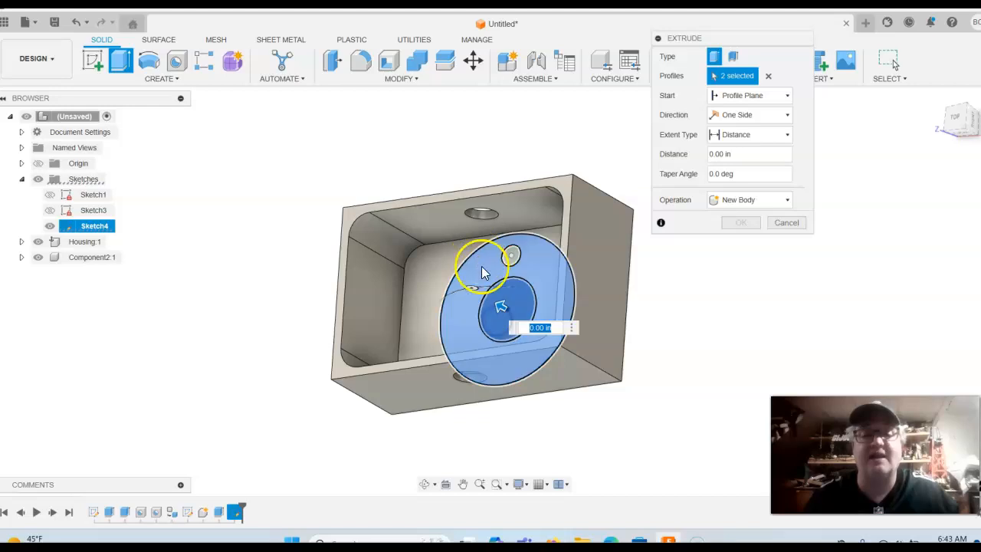
left_click_drag(499, 307, 472, 309)
type(".25")
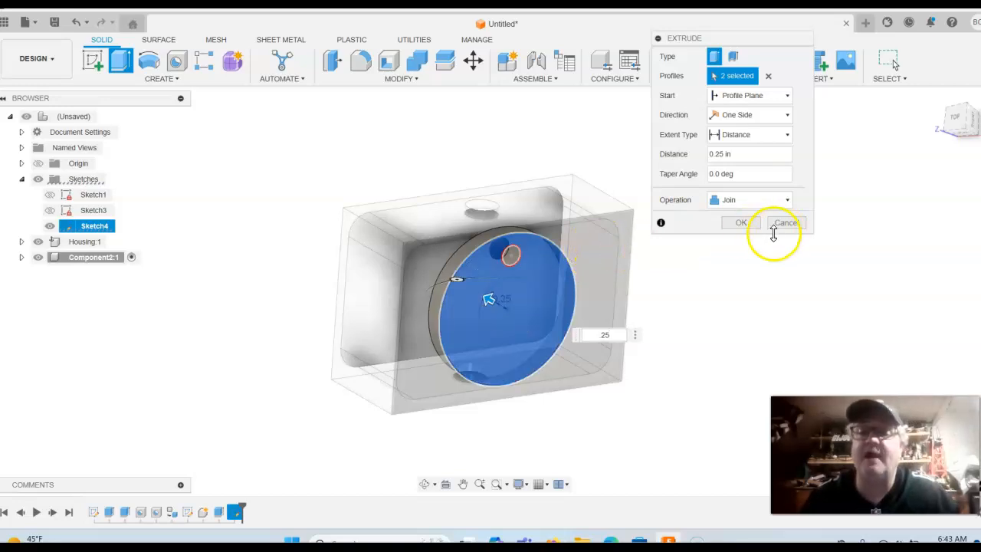
left_click(784, 201)
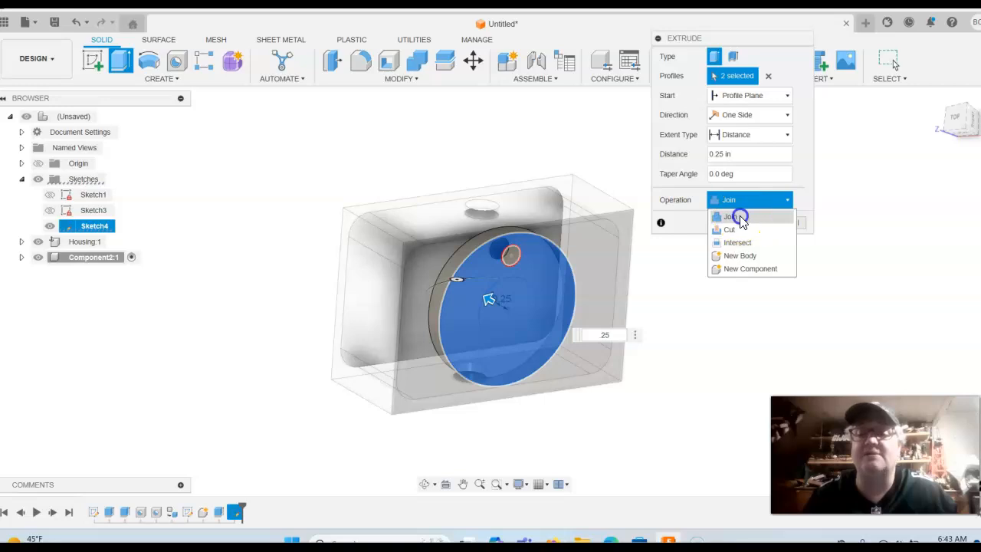
left_click(736, 218)
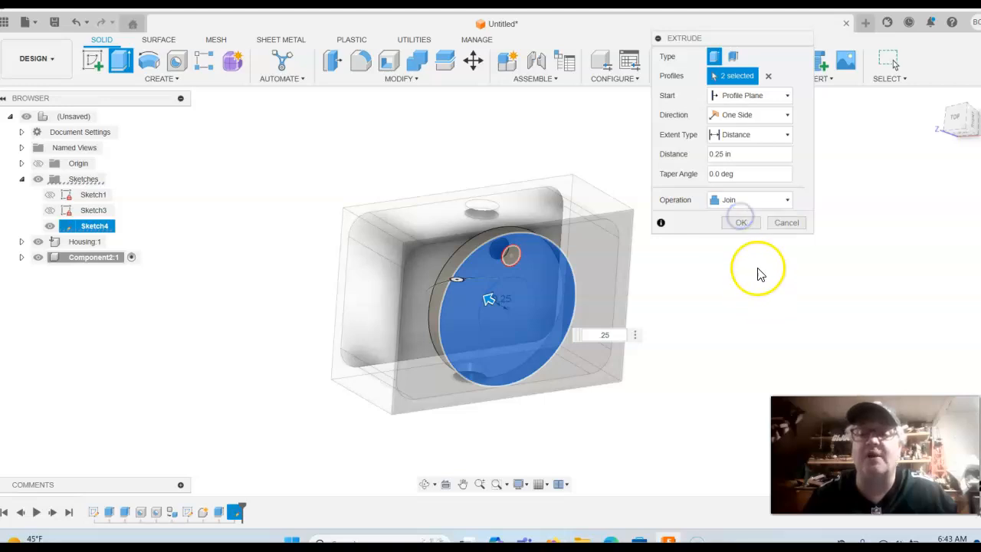
left_click(738, 222)
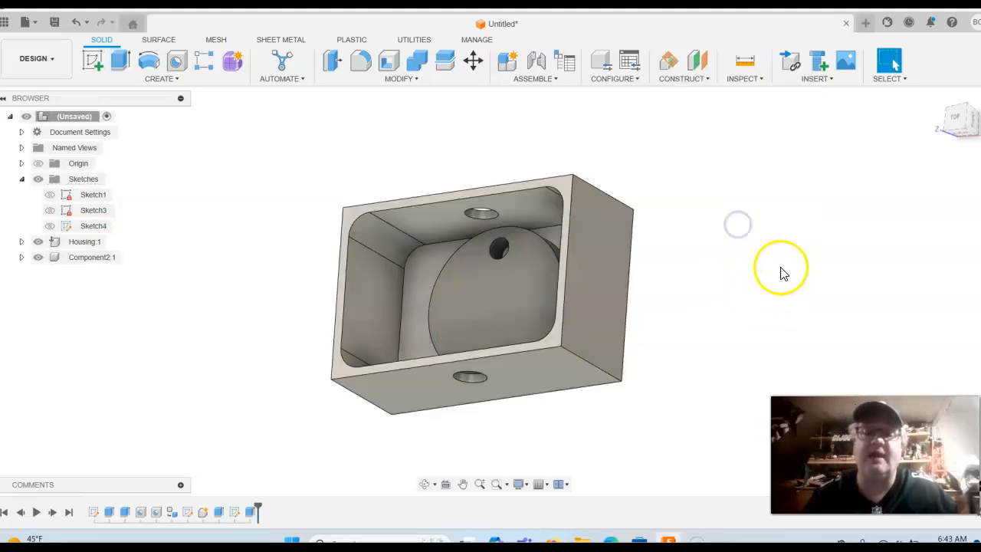
Pull the disc out of the box to inspect it, then return it to its seat
left_click(953, 121)
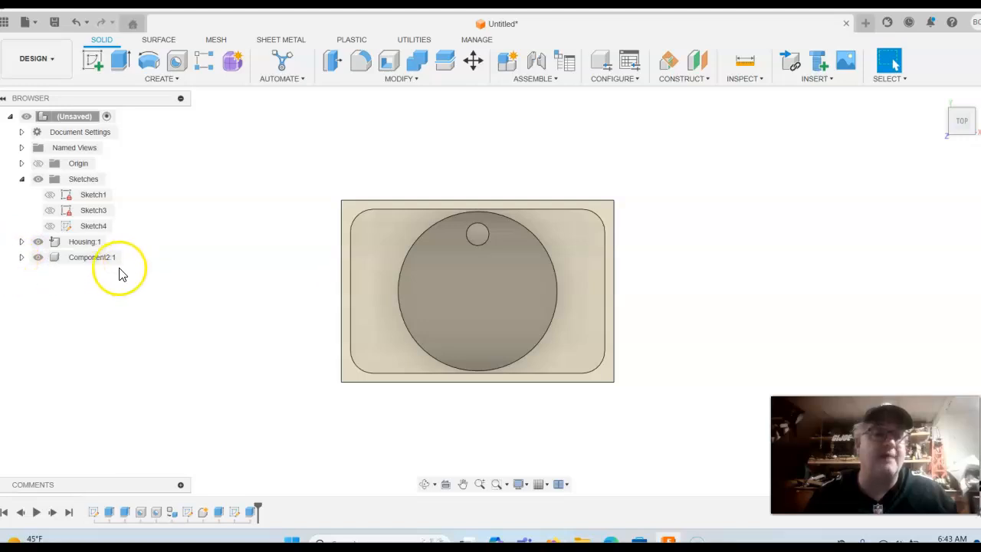
left_click_drag(430, 270, 771, 234)
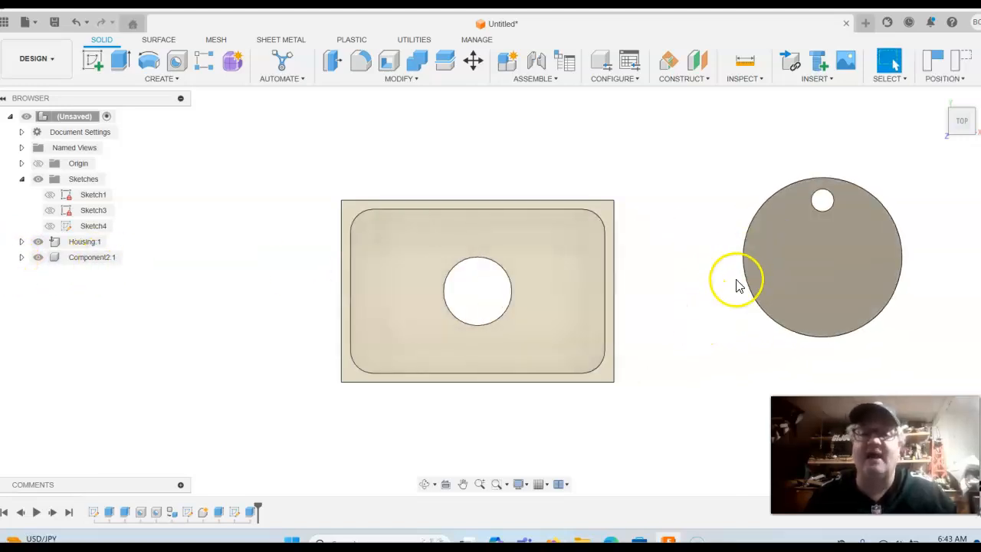
middle_click_drag(675, 324, 681, 268, "shift")
left_click(73, 23)
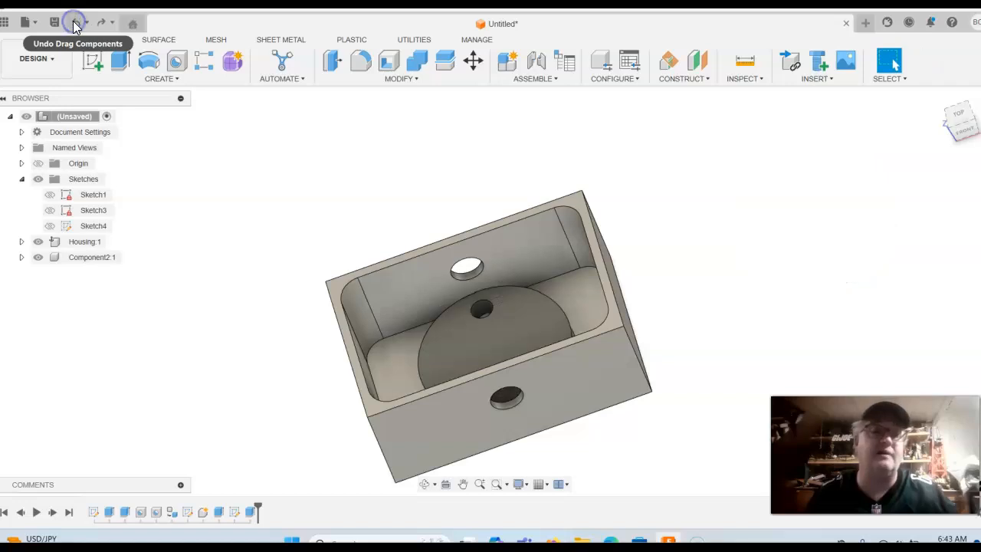
left_click(959, 112)
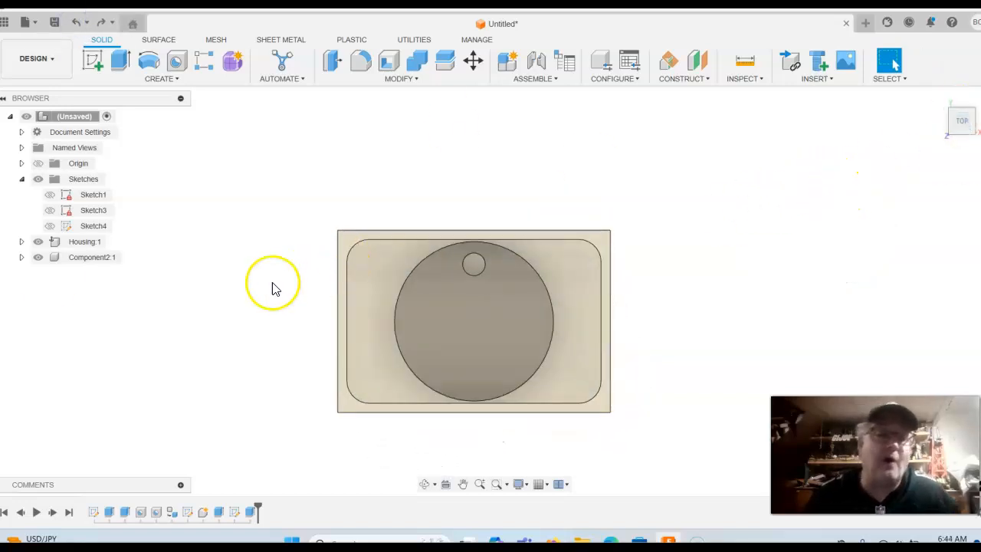
Rename Component2:1 to Cam, then open Physical Material for Cam:1
left_click(86, 259)
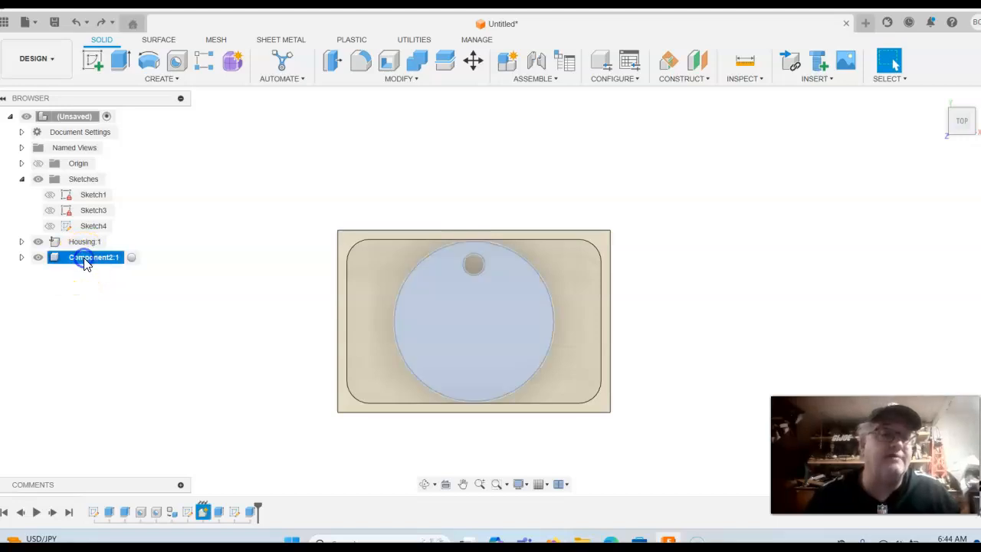
right_click(86, 263)
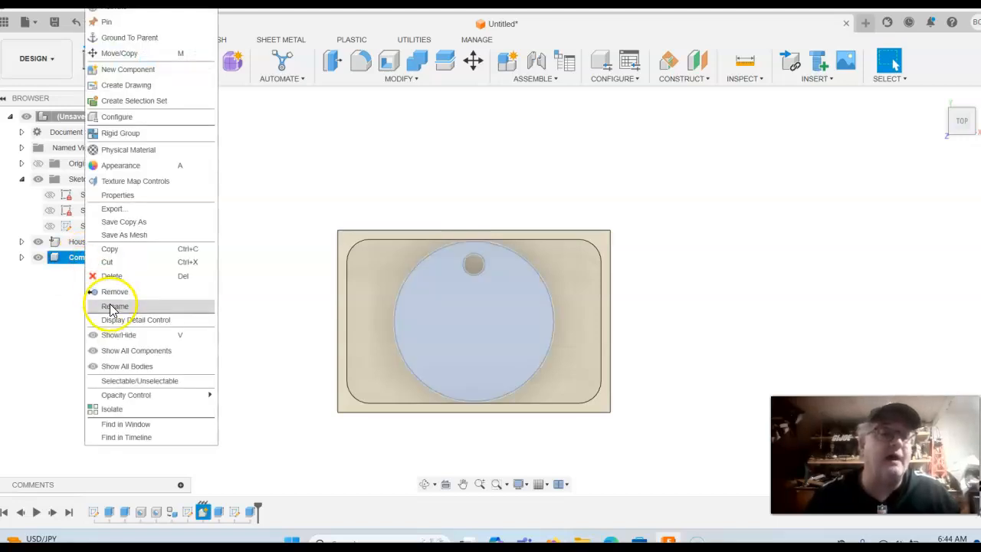
left_click(236, 233)
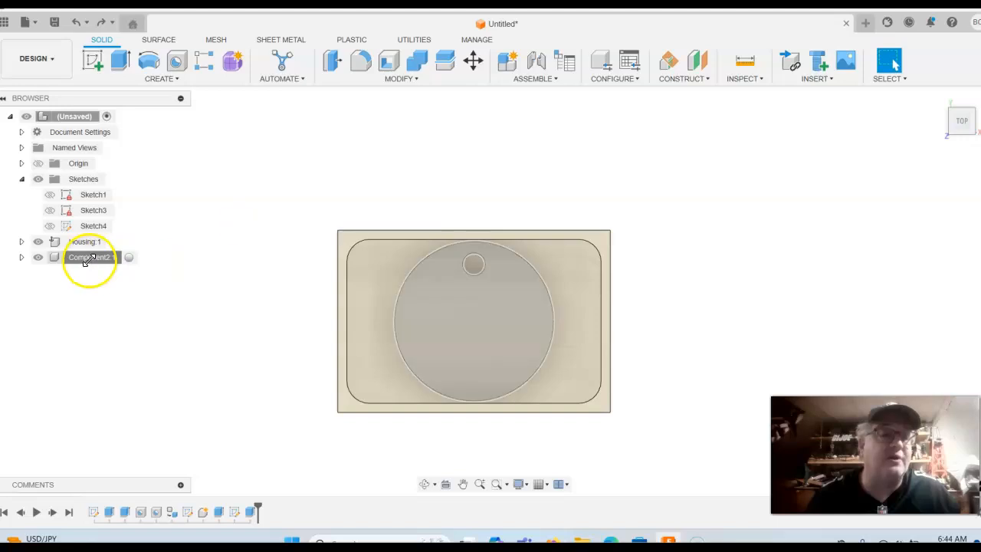
right_click(81, 261)
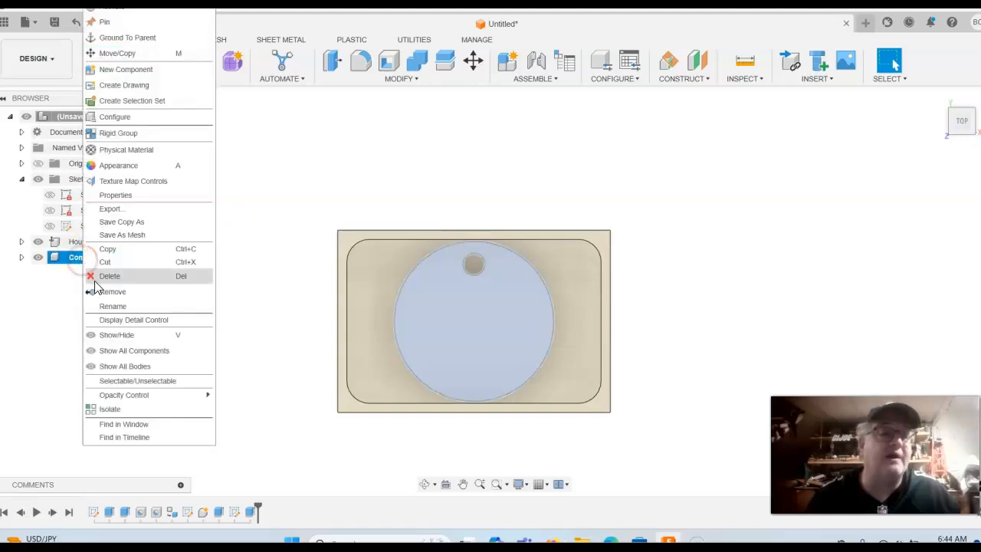
left_click(103, 313)
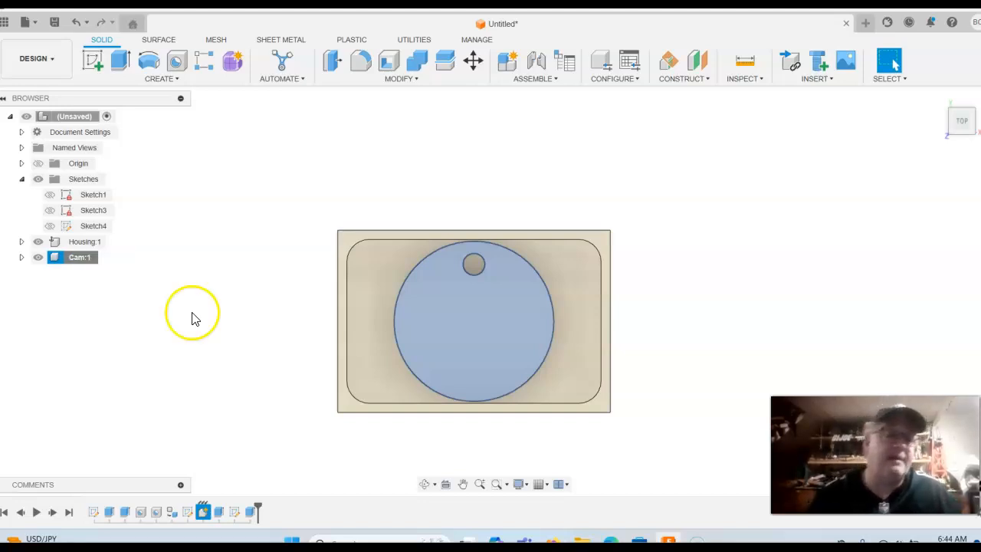
right_click(72, 262)
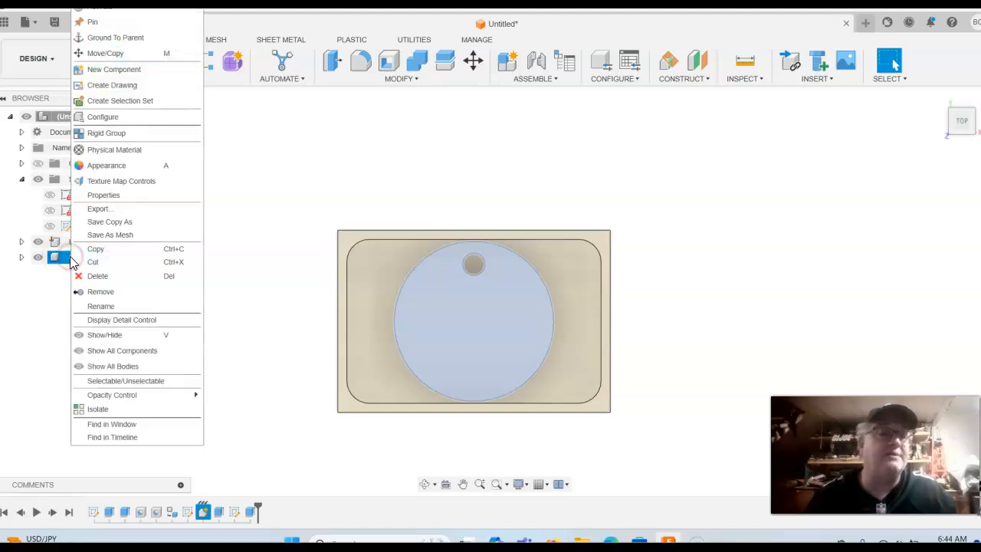
left_click(113, 147)
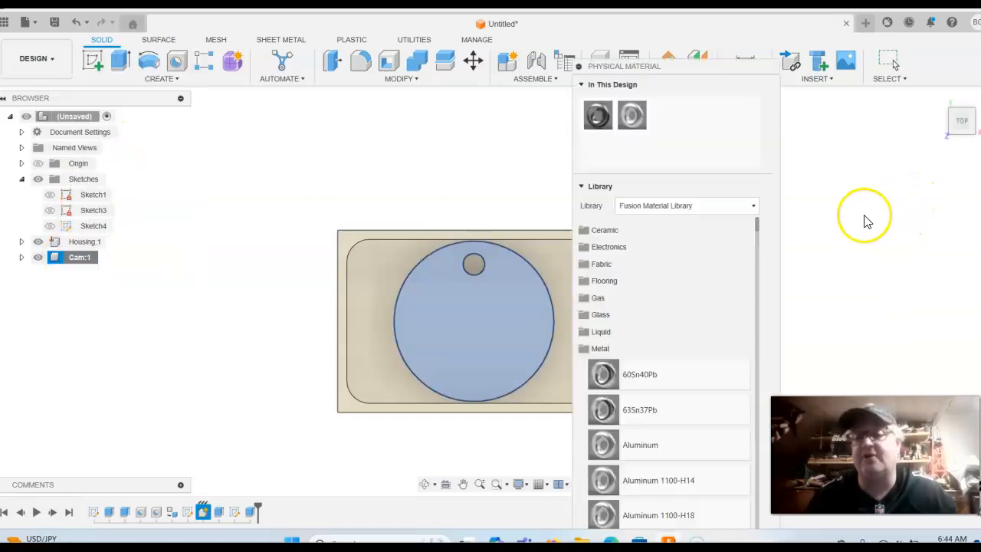
Collapse the Metal materials and browse the Plastic library to the Acetal Resin entries
left_click(583, 351)
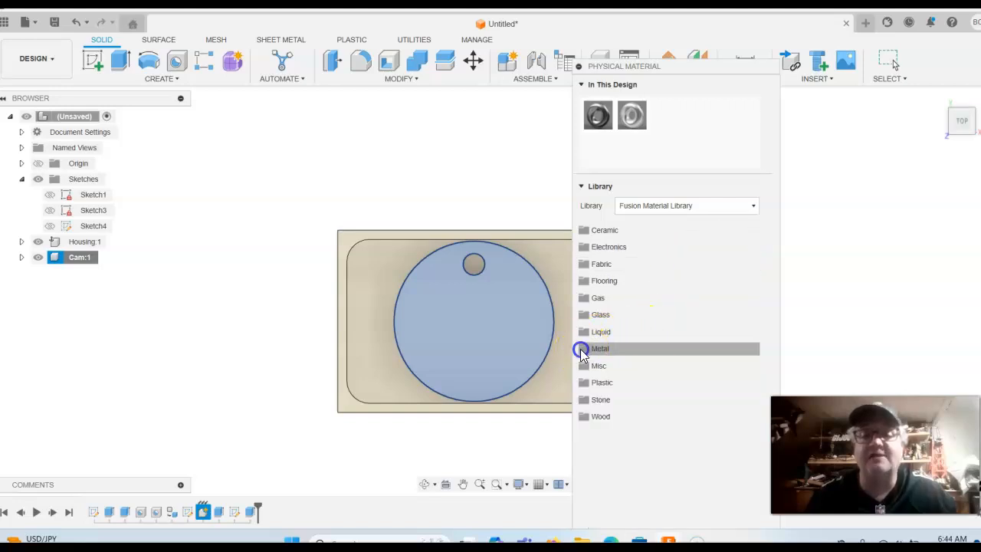
left_click(584, 383)
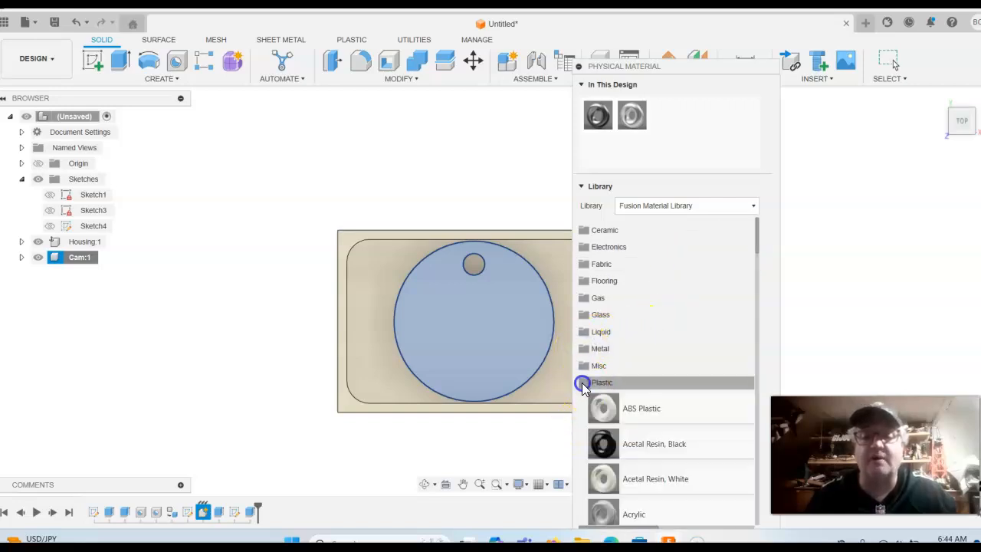
scroll(729, 344, "down", 5)
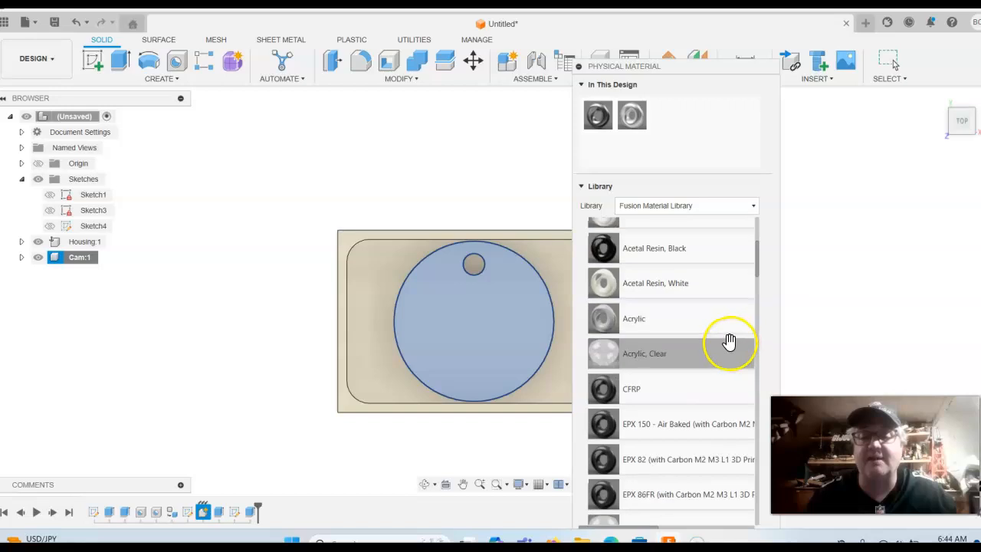
scroll(729, 340, "down", 2)
scroll(721, 334, "down", 5)
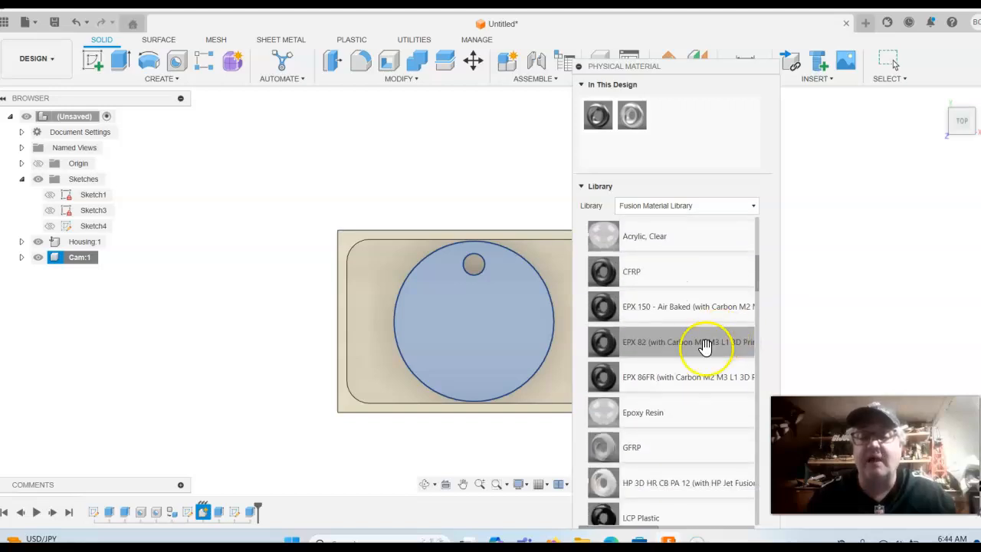
scroll(665, 377, "down", 2)
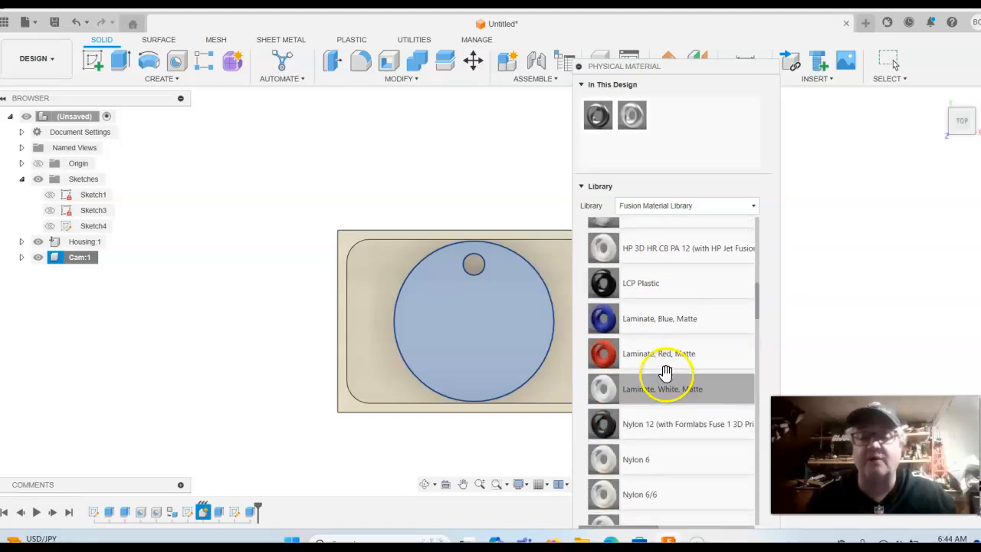
scroll(665, 376, "down", 13)
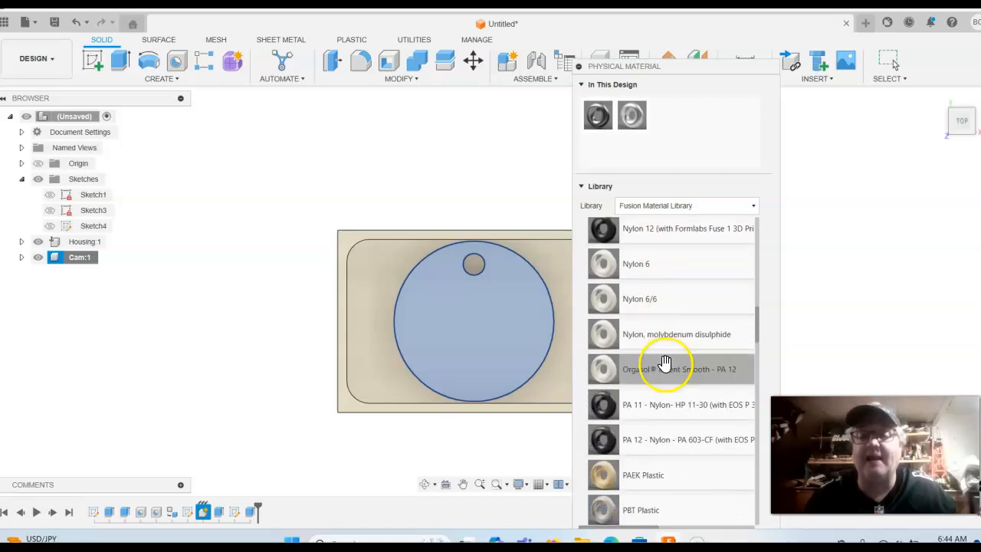
scroll(663, 361, "down", 3)
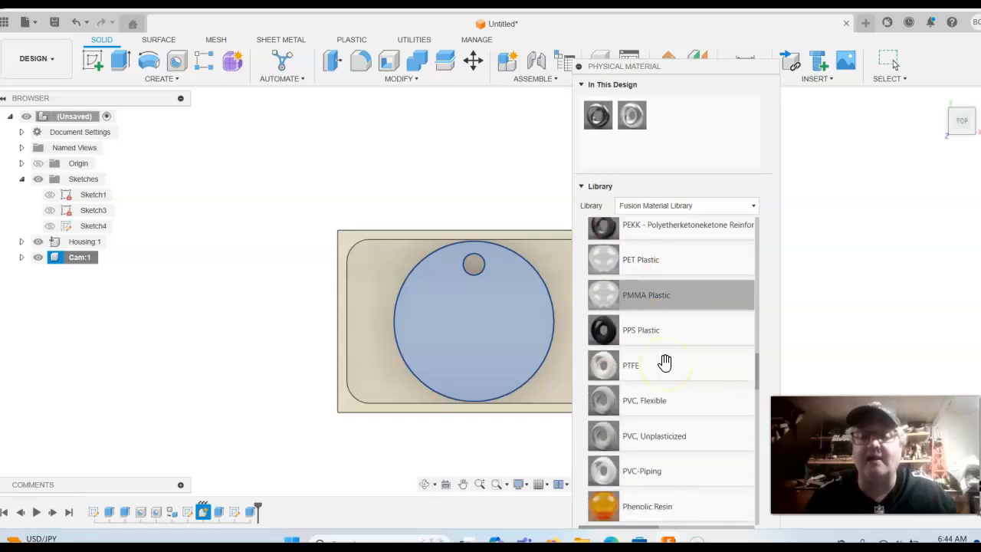
scroll(696, 350, "down", 1)
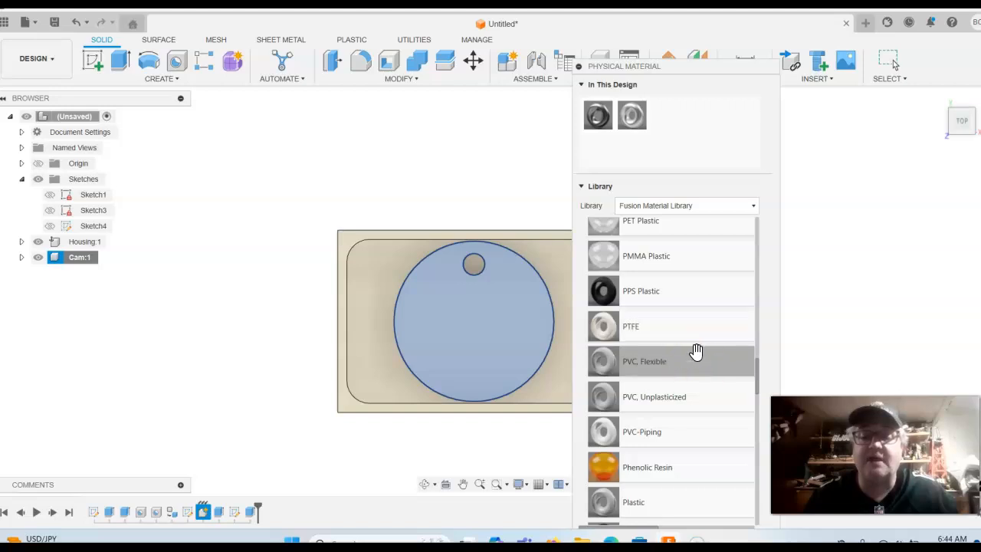
scroll(697, 352, "up", 15)
scroll(700, 363, "up", 20)
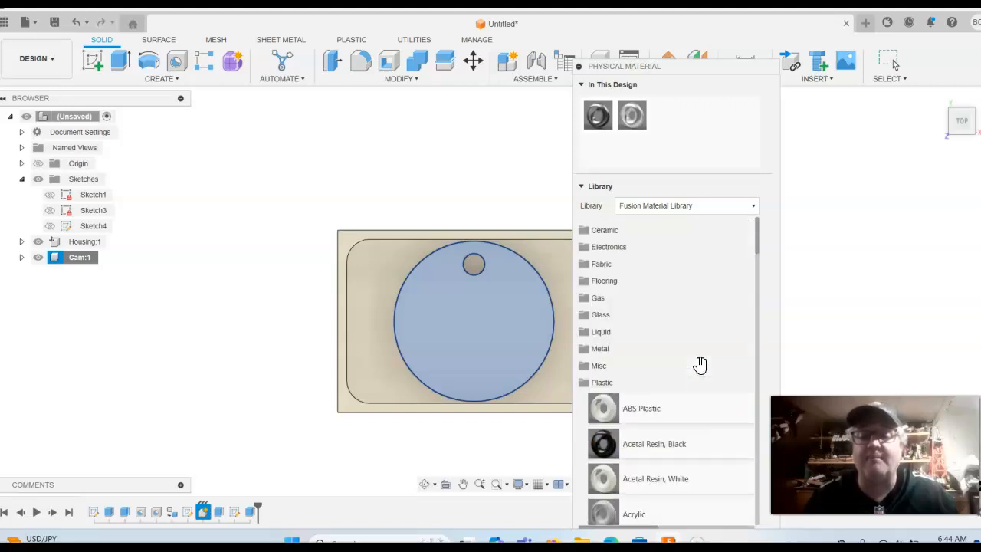
scroll(694, 360, "down", 3)
Apply Acetal Resin, Black to the Cam disc body
left_click(653, 331)
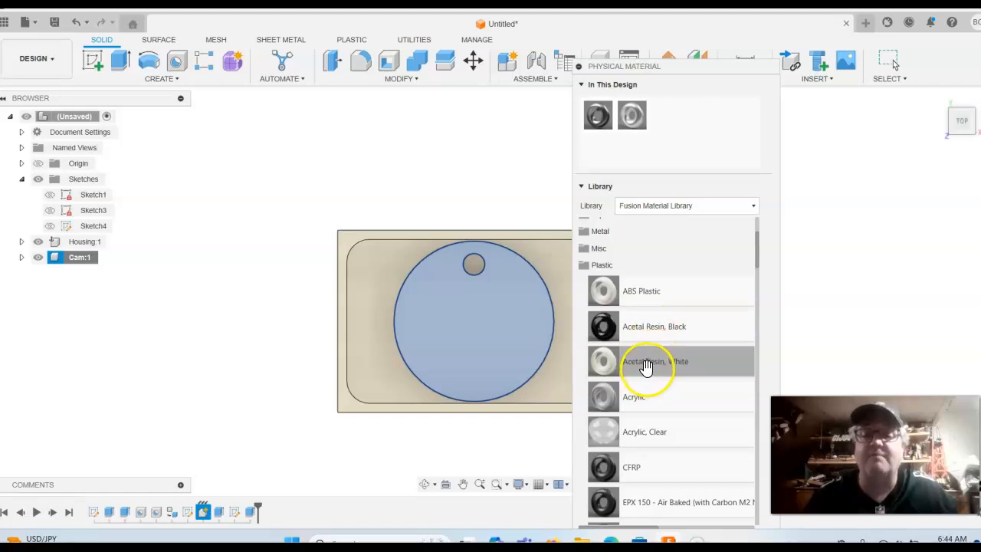
left_click_drag(648, 367, 519, 314)
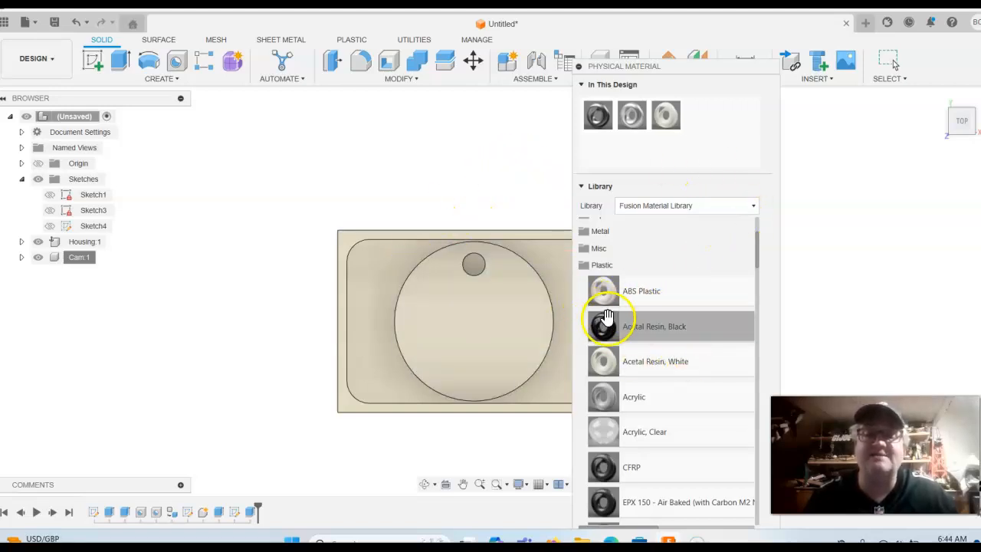
left_click_drag(605, 331, 522, 300)
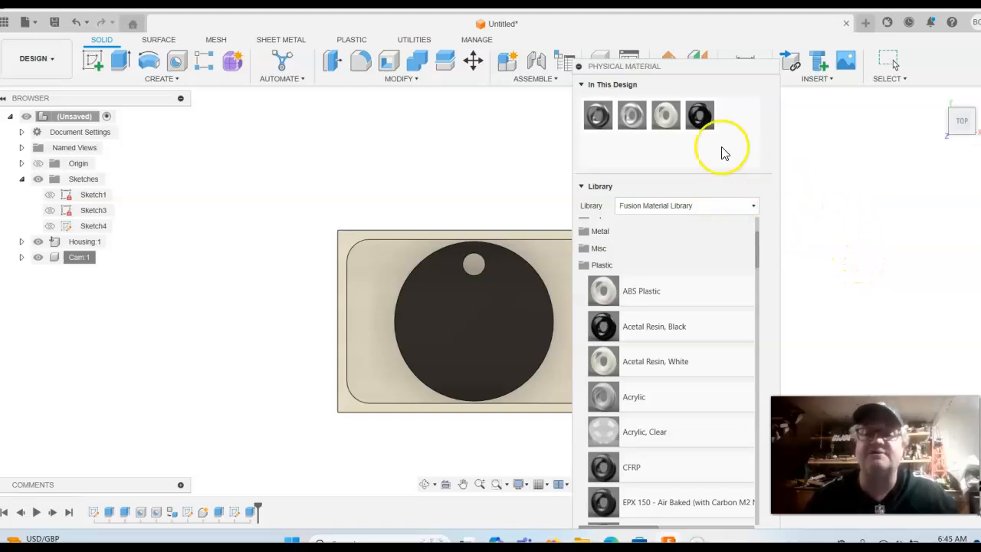
left_click_drag(740, 68, 730, 2)
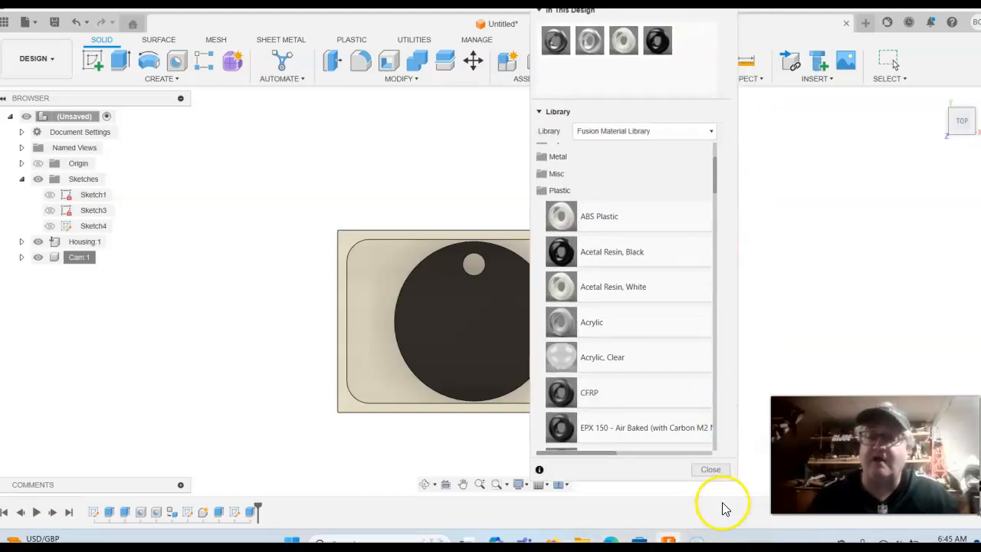
Close the material library, drag the Cam disc aside to reveal the floor hole, then undo
left_click(716, 473)
mouse_move(909, 278)
middle_mouse_down()
mouse_move(883, 292)
mouse_move(914, 302)
mouse_move(918, 292)
middle_mouse_up()
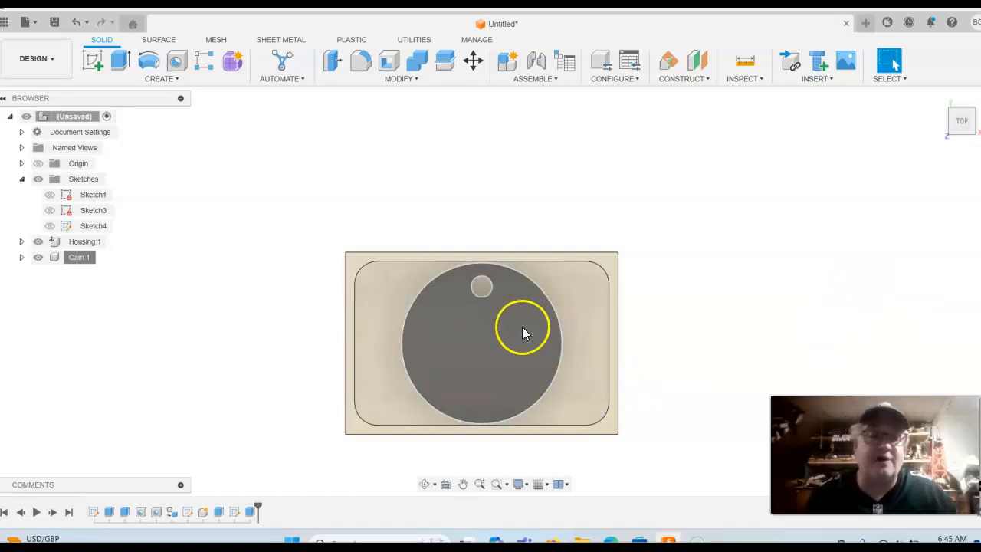
left_click(687, 243)
left_click_drag(520, 319, 783, 261)
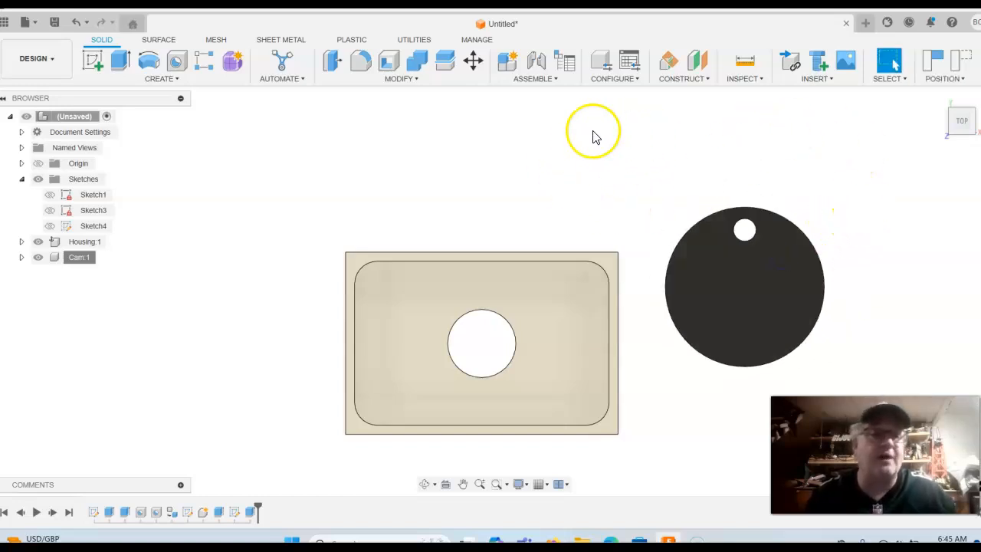
left_click(76, 21)
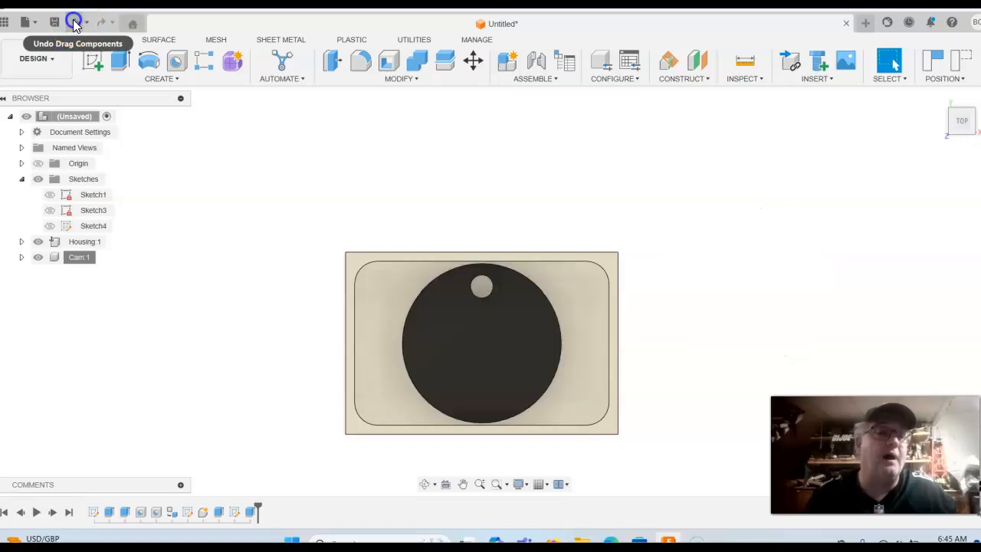